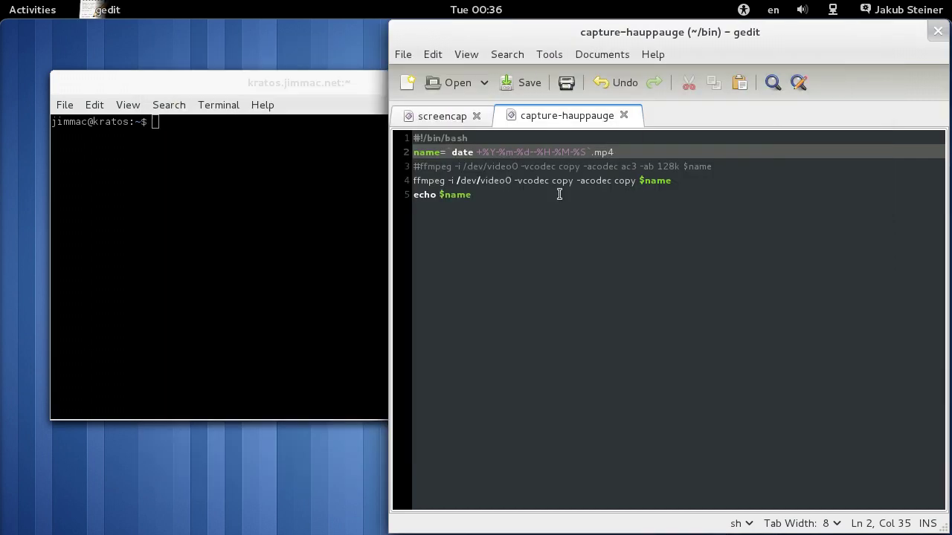
# Return to the Kdenlive workspace and play the montage briefly from about 00:00:46.
pyautogui.hotkey('ctrl', 'alt', 'Down')
pyautogui.hotkey('ctrl', 'alt', 'Up')
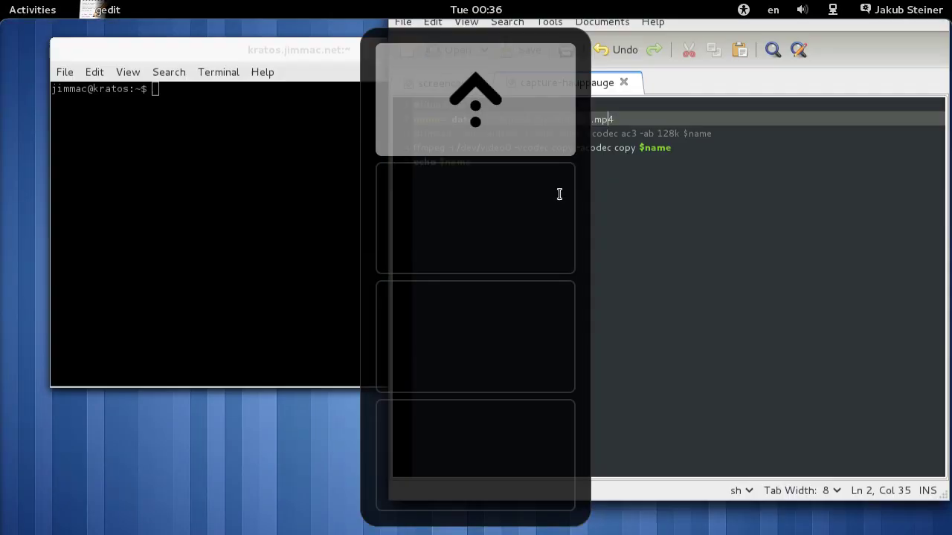
pyautogui.hotkey('ctrl', 'alt', 'Down')
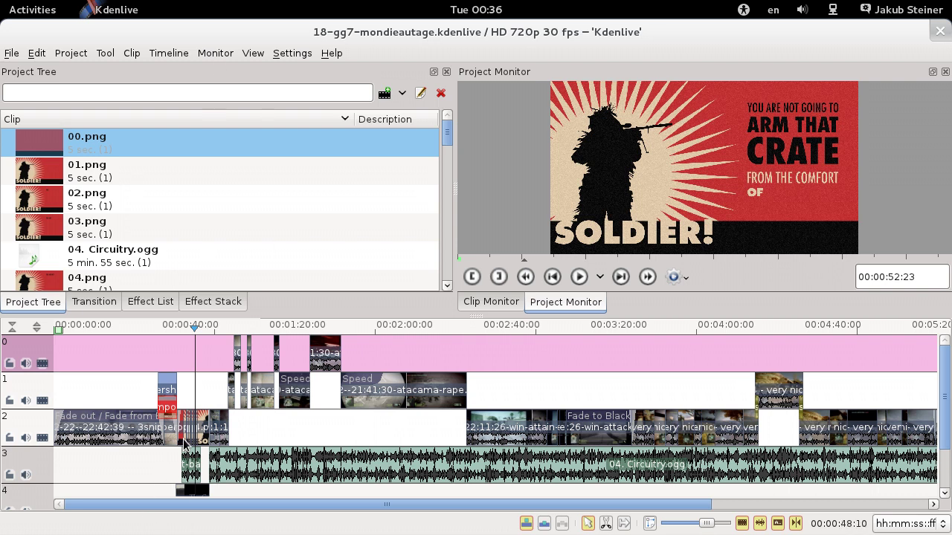
pyautogui.scroll(3, 182, 428)
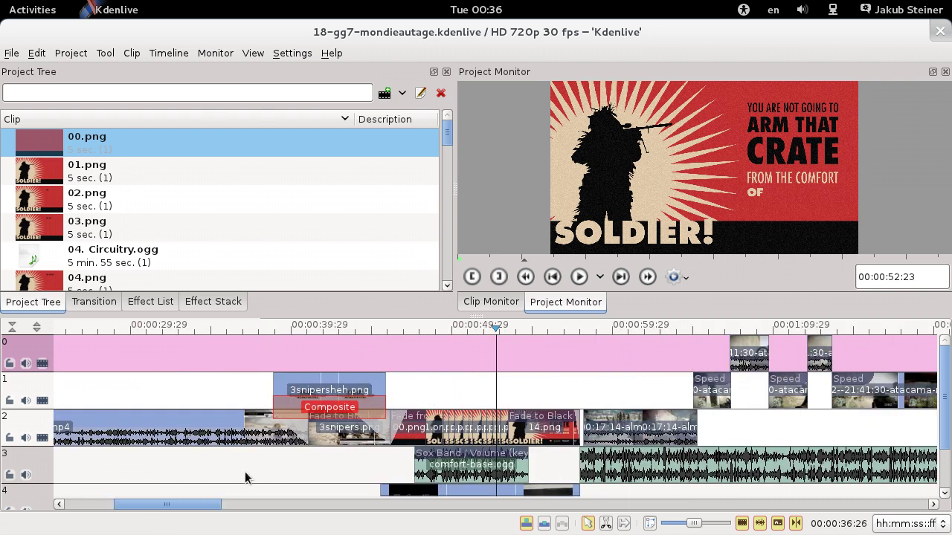
pyautogui.hscroll(-5, 141, 504)
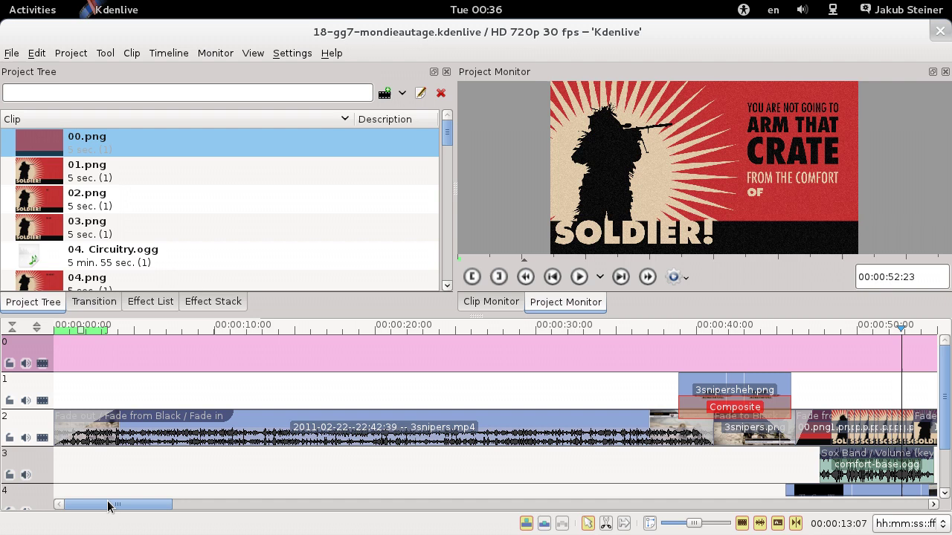
pyautogui.moveTo(116, 506); pyautogui.dragTo(168, 505)
pyautogui.click(385, 328)
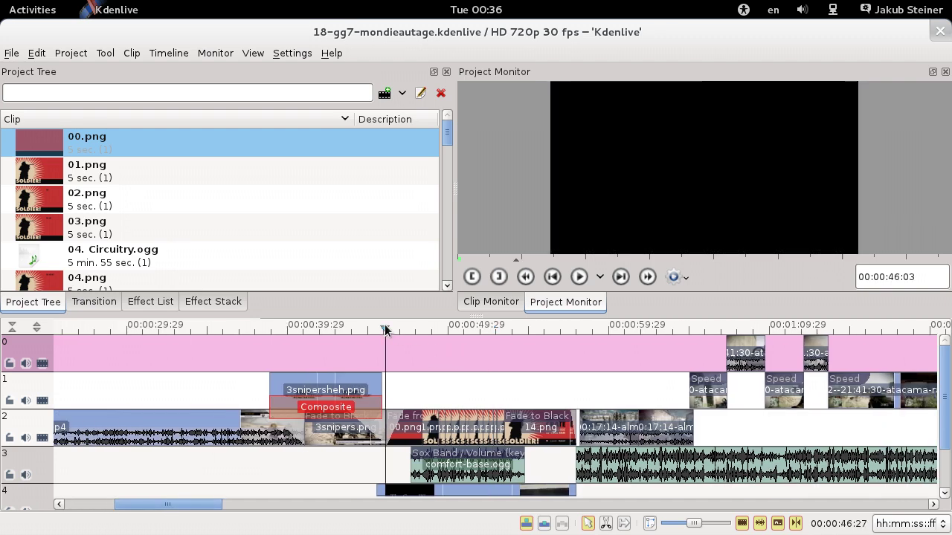
pyautogui.press('space')
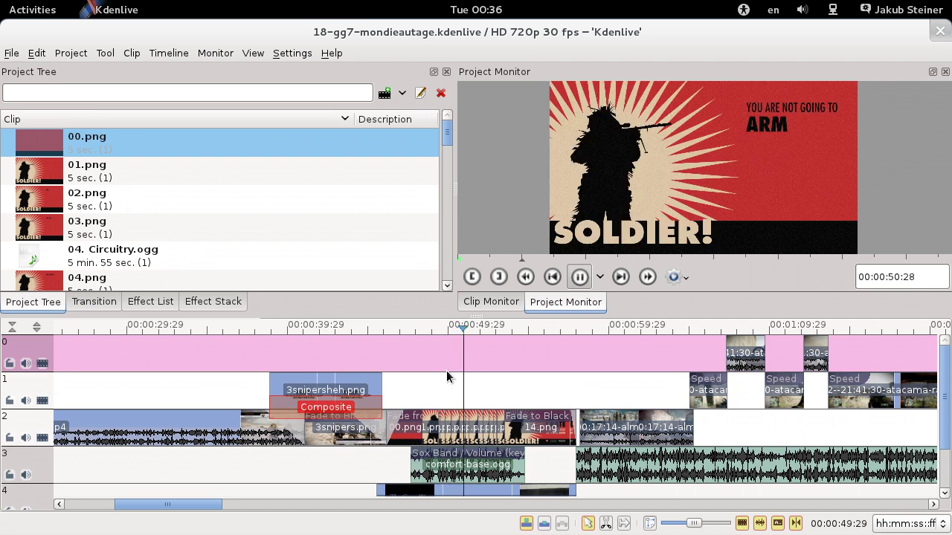
pyautogui.press('space')
# Play the SOLDIER! title cards from 00:00:47:17, select 05.png, and scrub to 00:00:54:01.
pyautogui.keyDown('ctrl'); pyautogui.scroll(5, 468, 428); pyautogui.keyUp('ctrl')
pyautogui.keyDown('ctrl'); pyautogui.scroll(-3, 400, 415); pyautogui.keyUp('ctrl')
pyautogui.click(139, 324)
pyautogui.press('space')
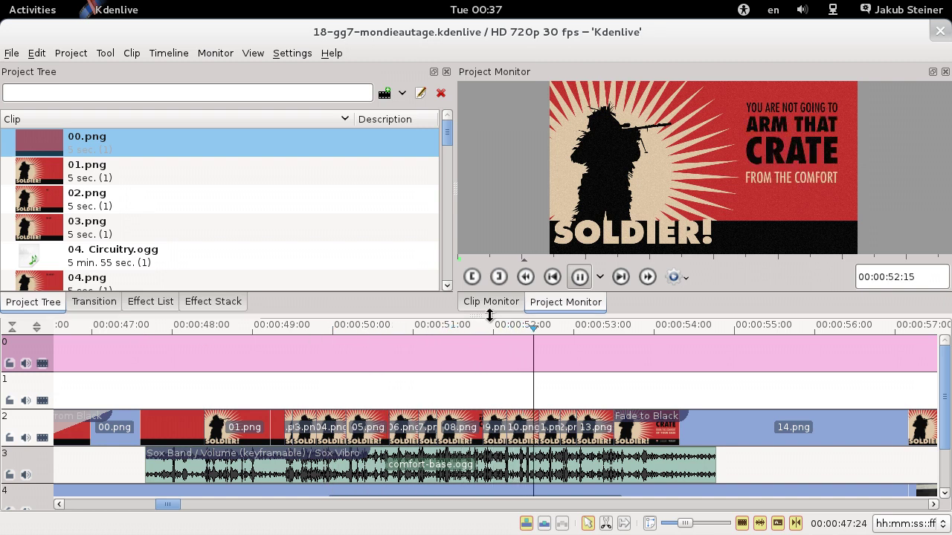
pyautogui.press('space')
pyautogui.click(360, 425)
pyautogui.moveTo(585, 330); pyautogui.dragTo(359, 331)
# Launch Inkscape on an empty workspace by searching 'inks' in the Activities overview.
pyautogui.hotkey('ctrl', 'alt', 'Down')
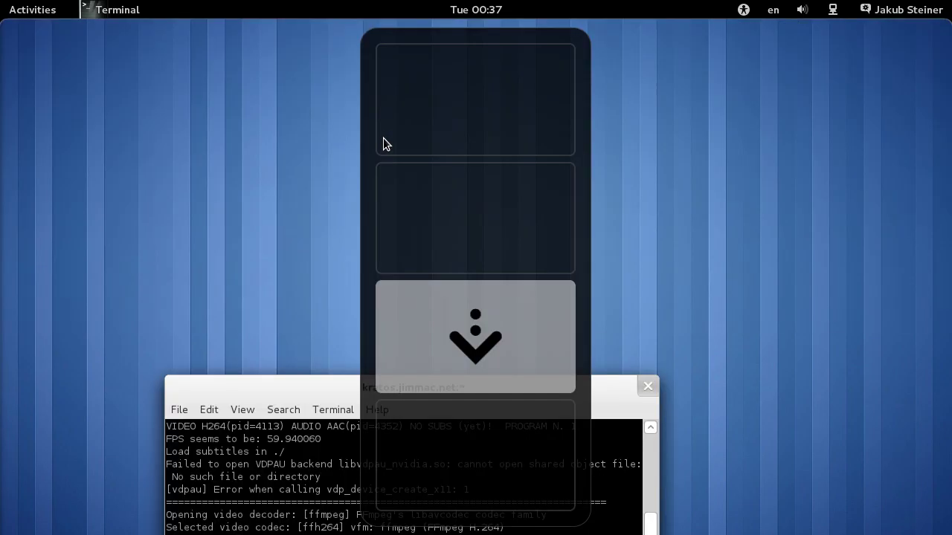
pyautogui.press('super')
pyautogui.press('super')
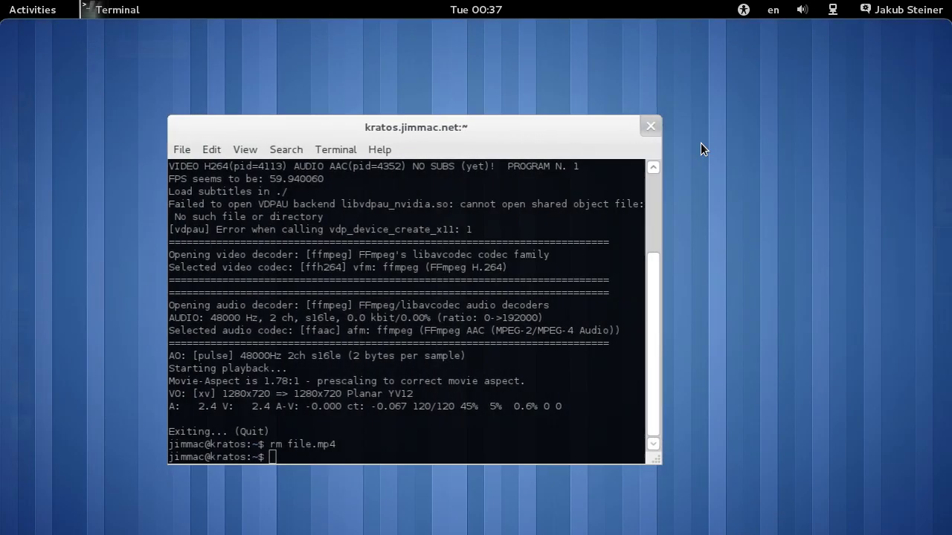
pyautogui.press('super')
pyautogui.press('super')
pyautogui.press('super')
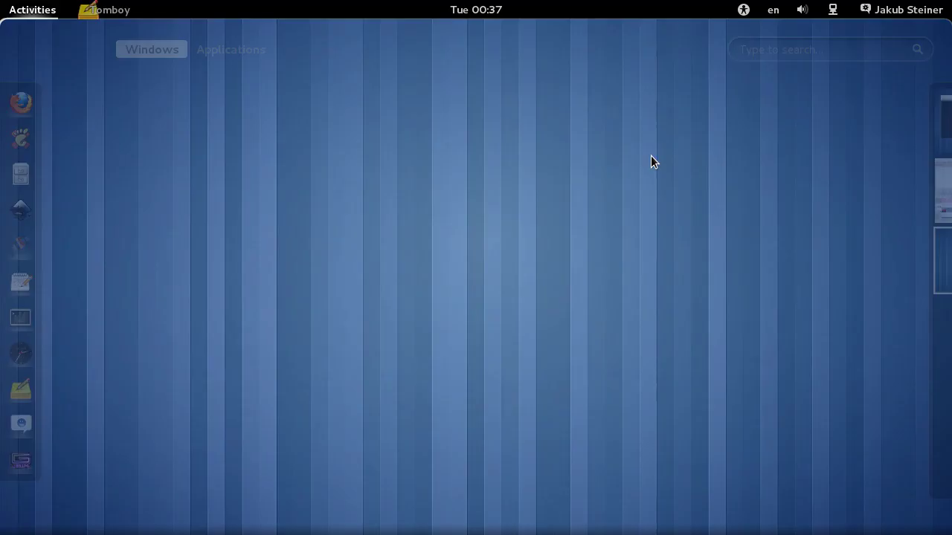
pyautogui.write('inks')
pyautogui.press('Return')
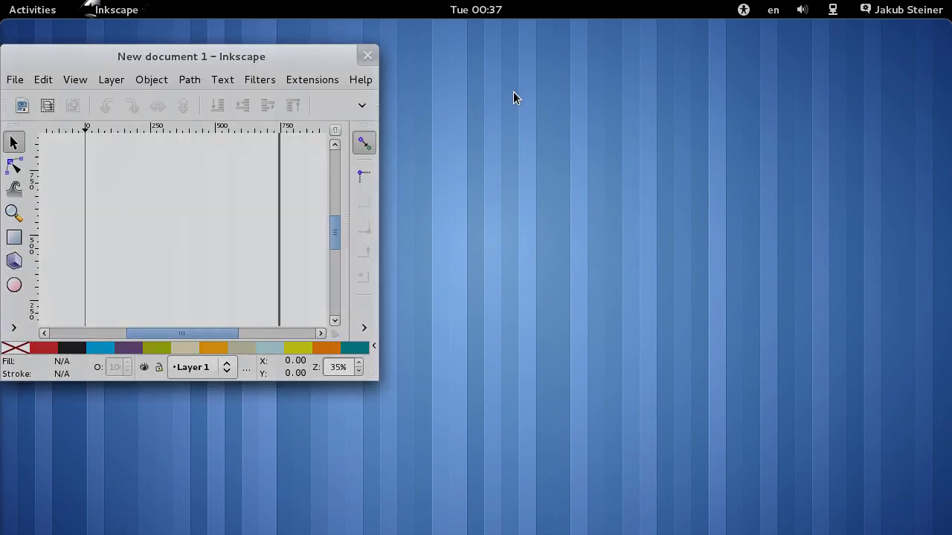
# Maximize Inkscape and open comfort.svg from the posters folder via File > Open.
pyautogui.moveTo(221, 56); pyautogui.dragTo(462, 11)
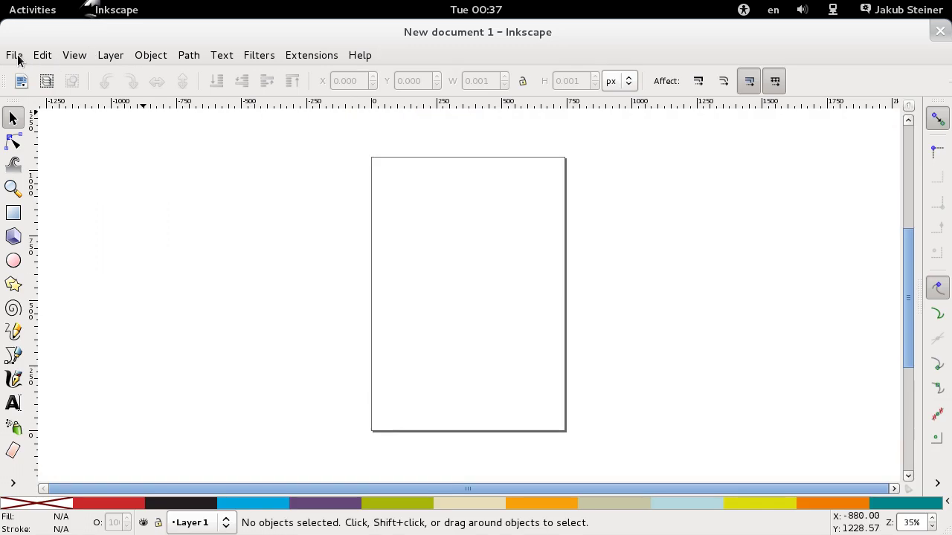
pyautogui.click(14, 55)
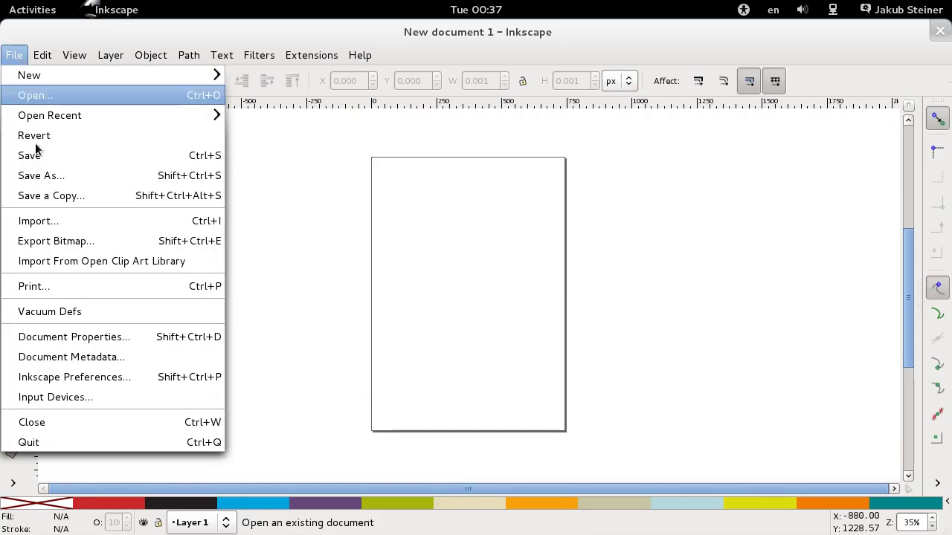
pyautogui.moveTo(38, 121)
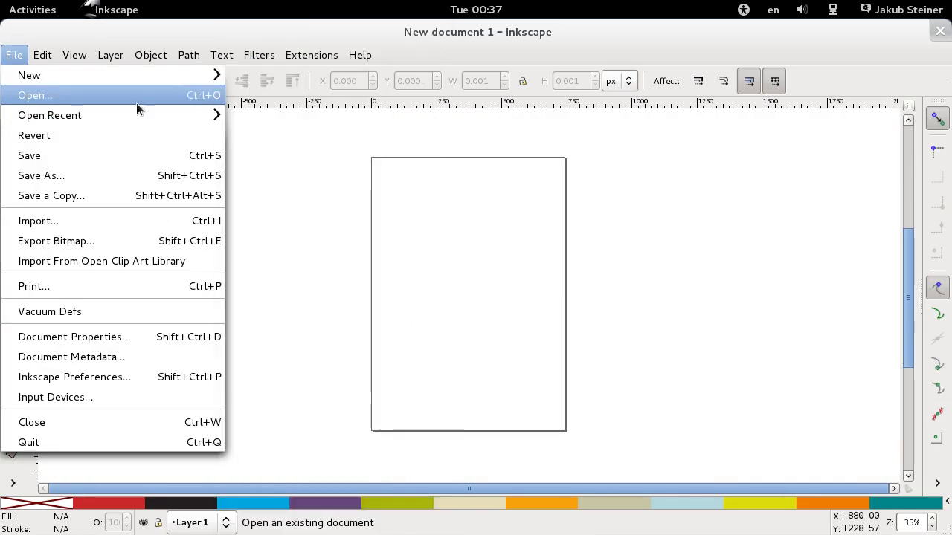
pyautogui.click(135, 100)
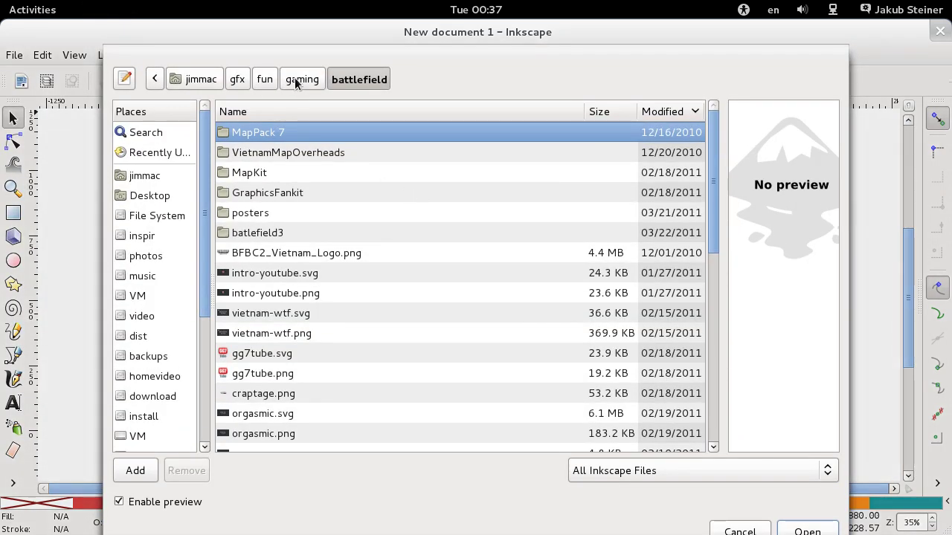
pyautogui.doubleClick(252, 213)
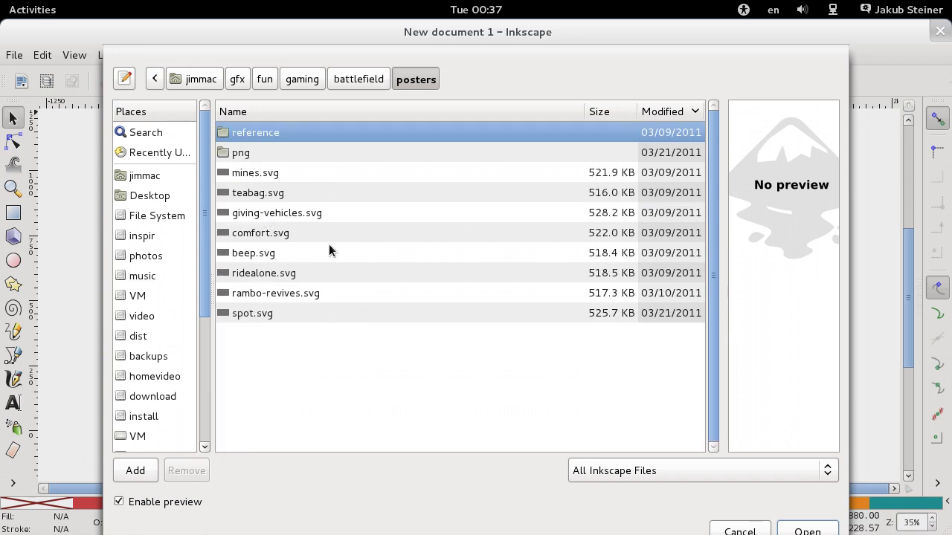
pyautogui.click(316, 232)
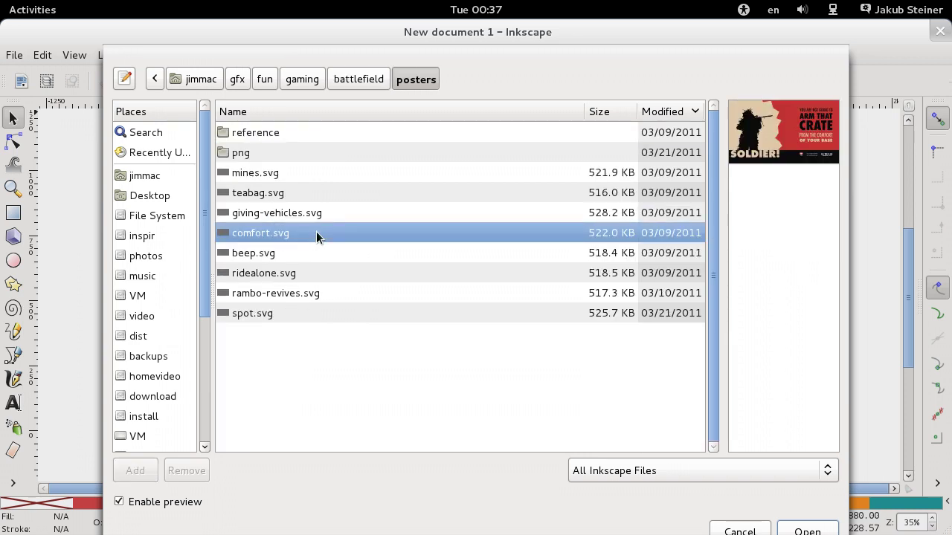
pyautogui.doubleClick(316, 231)
# Bring the comfort.svg poster window back, scroll over the artwork, then change workspace.
pyautogui.press('super')
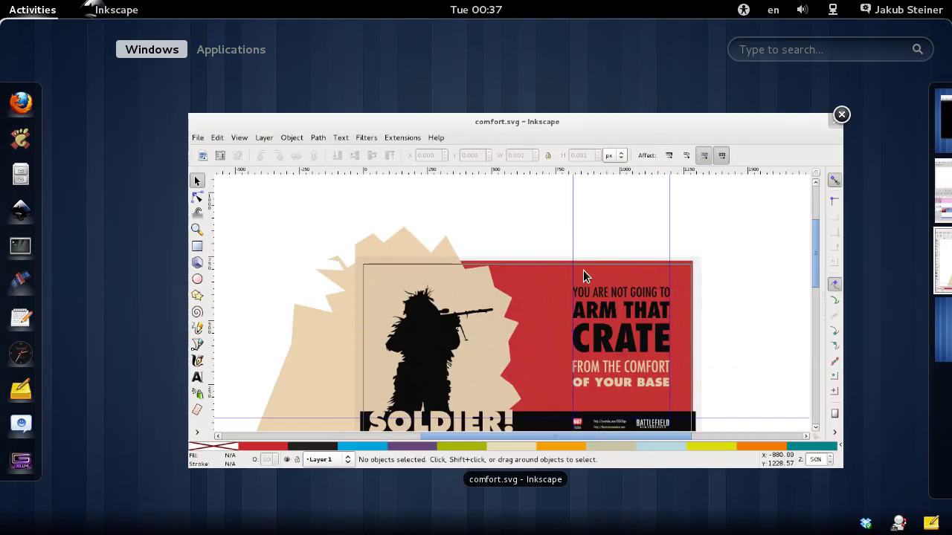
pyautogui.click(534, 283)
pyautogui.scroll(-4, 541, 297)
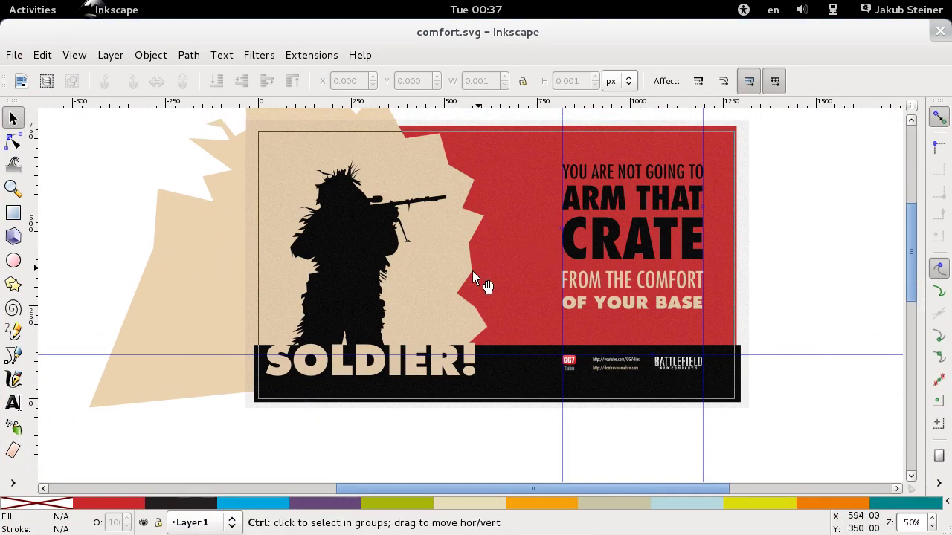
pyautogui.keyDown('ctrl'); pyautogui.scroll(3, 483, 268); pyautogui.keyUp('ctrl')
pyautogui.keyDown('ctrl'); pyautogui.scroll(-3, 498, 293); pyautogui.keyUp('ctrl')
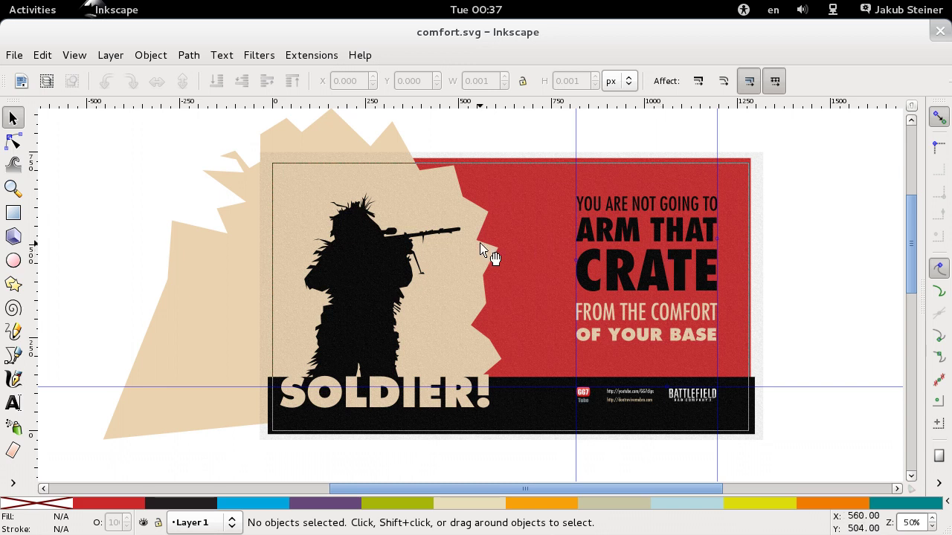
pyautogui.hotkey('ctrl', 'alt', 'Down')
# In Files, go through the gaming bookmark into the battlefield > clips folder.
pyautogui.hotkey('ctrl', 'alt', 'Up')
pyautogui.hotkey('ctrl', 'alt', 'Up')
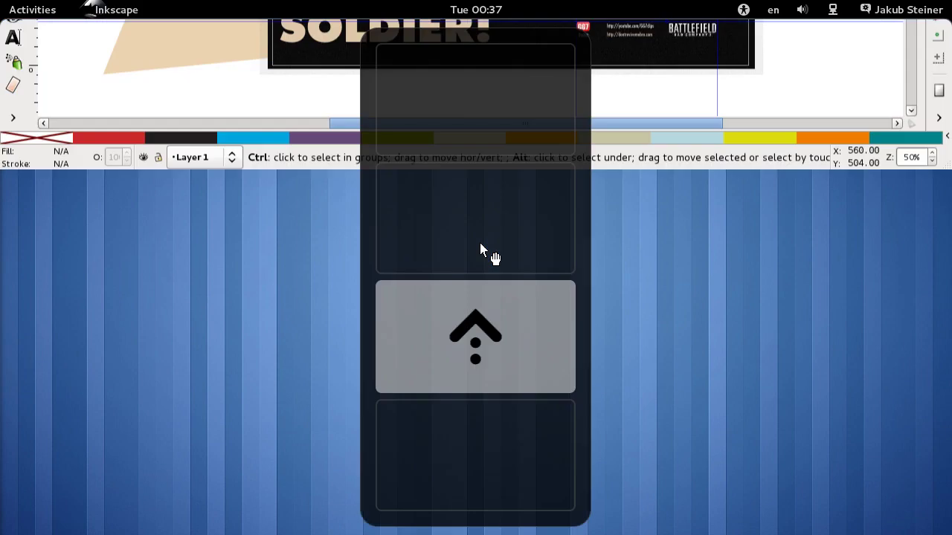
pyautogui.press('super')
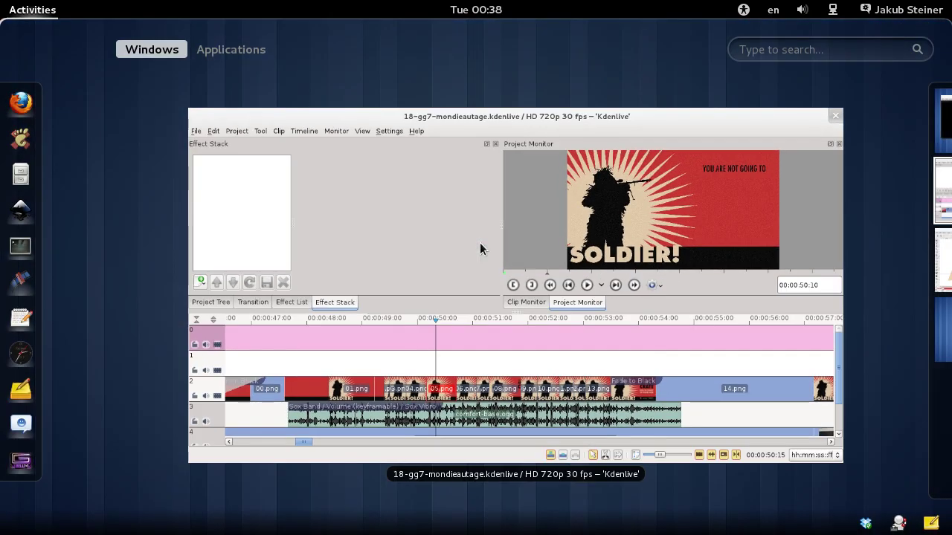
pyautogui.click(21, 179)
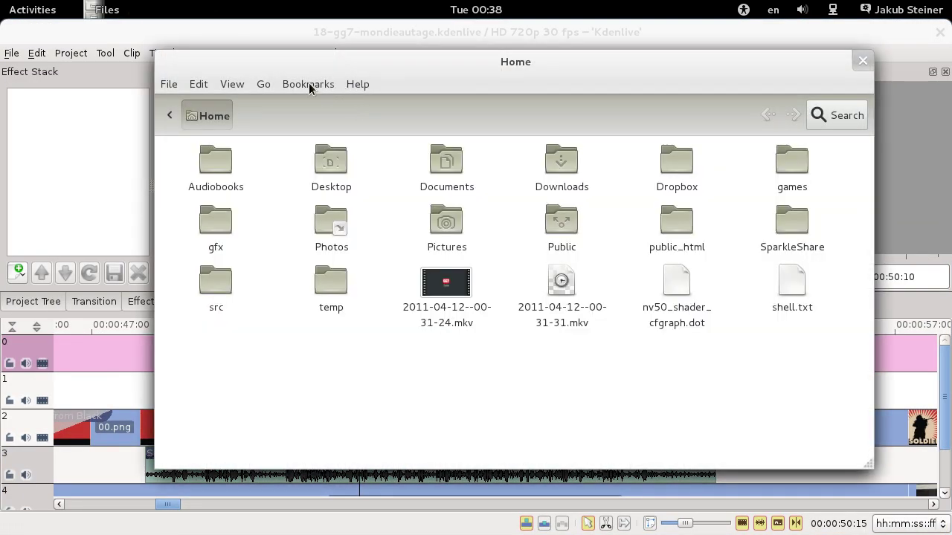
pyautogui.click(311, 89)
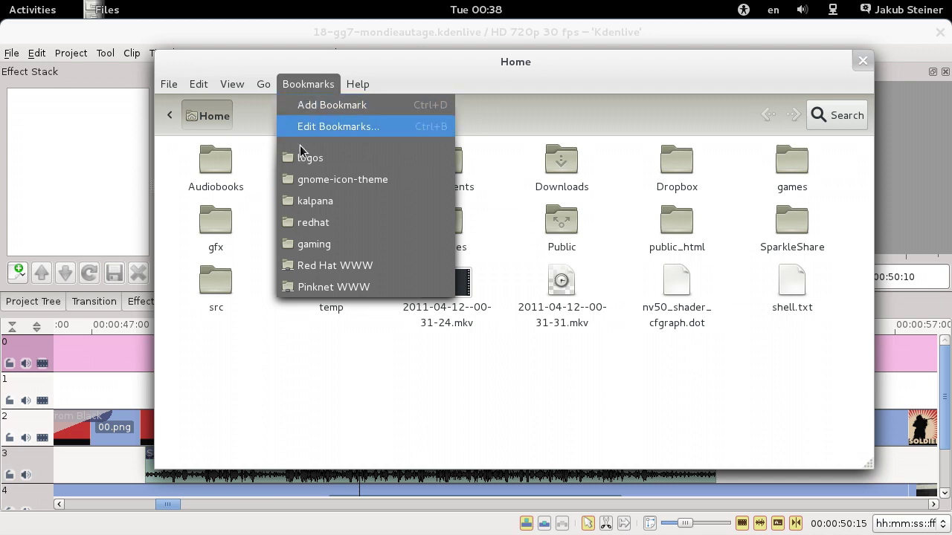
pyautogui.click(367, 244)
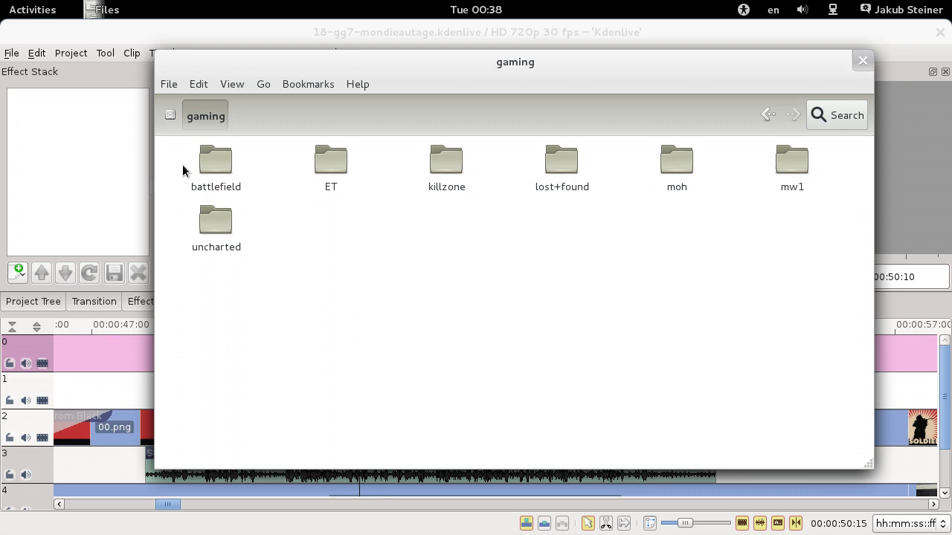
pyautogui.click(218, 164)
pyautogui.doubleClick(217, 164)
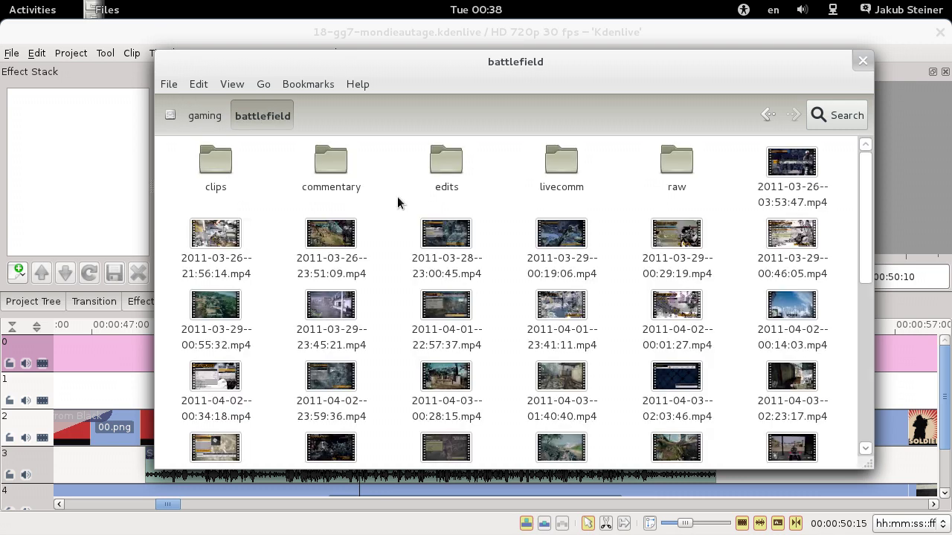
pyautogui.doubleClick(216, 163)
pyautogui.scroll(-5, 532, 249)
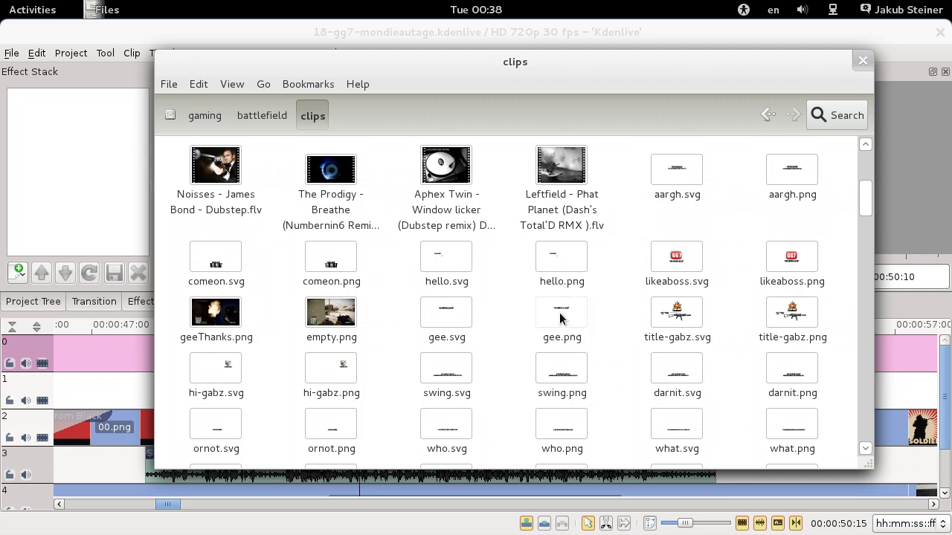
# Render gee.svg with the Nautilus-Actions 'Render with Inkscape' action and select the resulting gee.png.
pyautogui.rightClick(449, 315)
pyautogui.moveTo(488, 297)
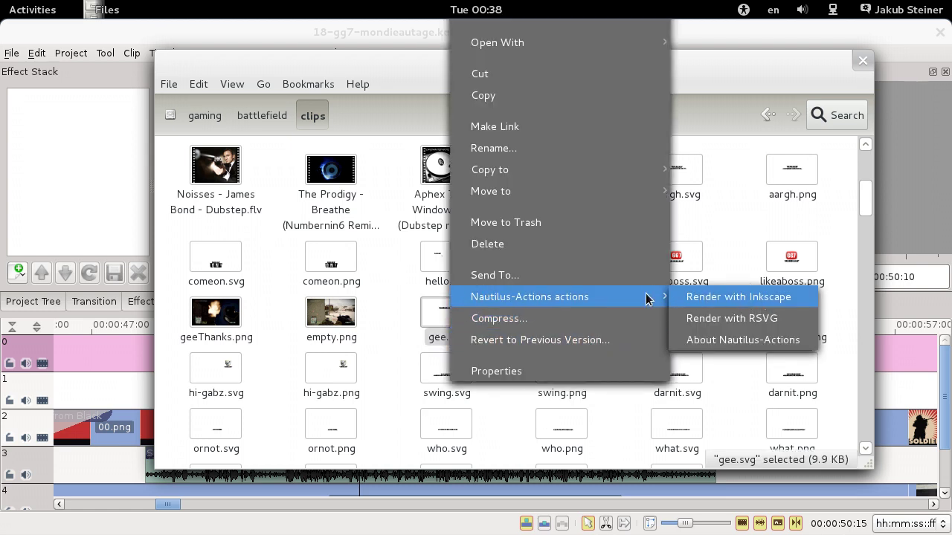
pyautogui.click(387, 310)
pyautogui.click(565, 312)
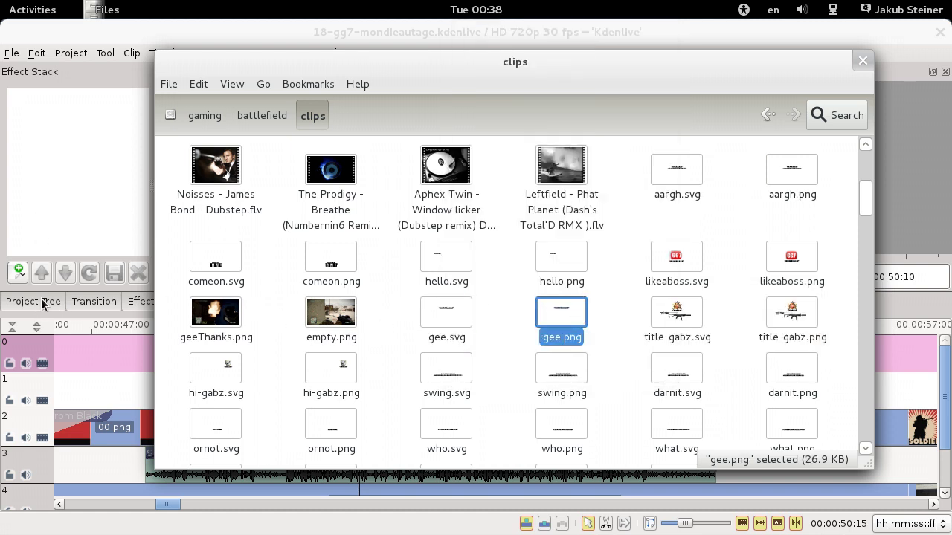
pyautogui.click(107, 203)
# Drag gee.png from the clips folder window into Kdenlive's Project Tree.
pyautogui.press('super')
pyautogui.click(261, 315)
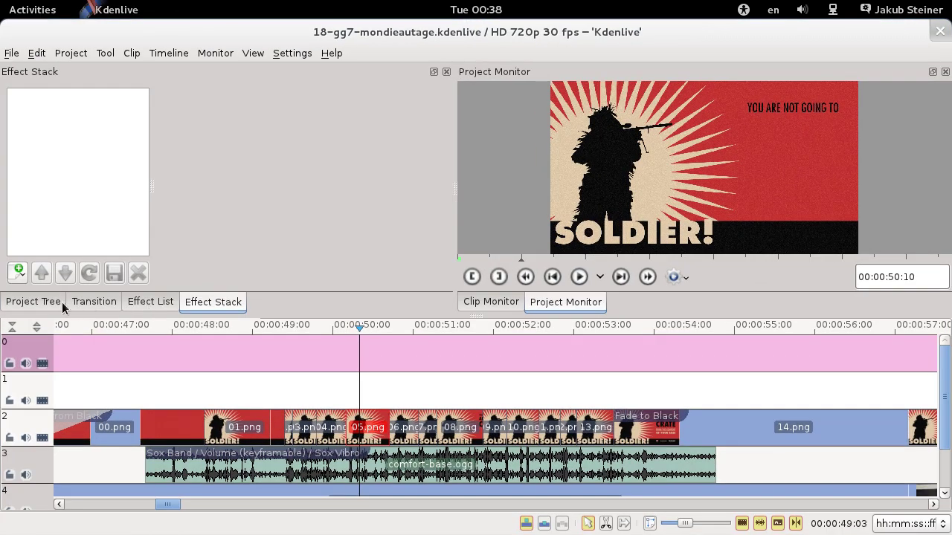
pyautogui.click(43, 305)
pyautogui.press('super')
pyautogui.click(764, 302)
pyautogui.moveTo(547, 318); pyautogui.dragTo(145, 250)
pyautogui.click(384, 36)
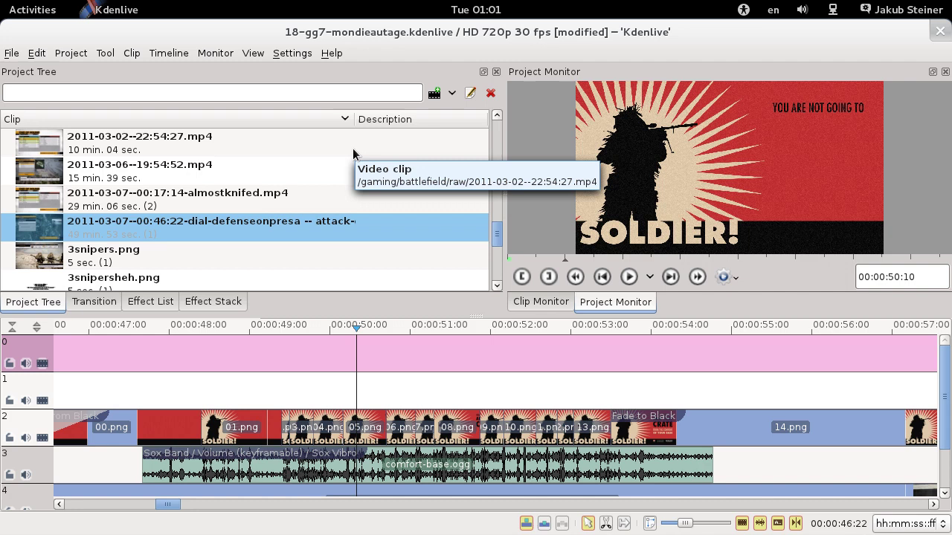
# Mark dial-defenseonpresa in the Clip Monitor from 00:12:35:29 to 00:14:51:05.
pyautogui.click(222, 208)
pyautogui.click(216, 236)
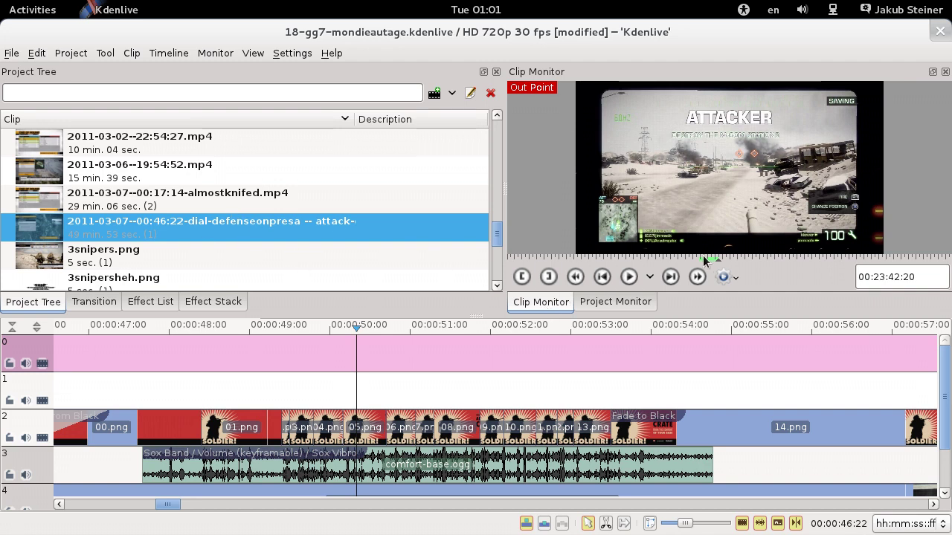
pyautogui.click(611, 256)
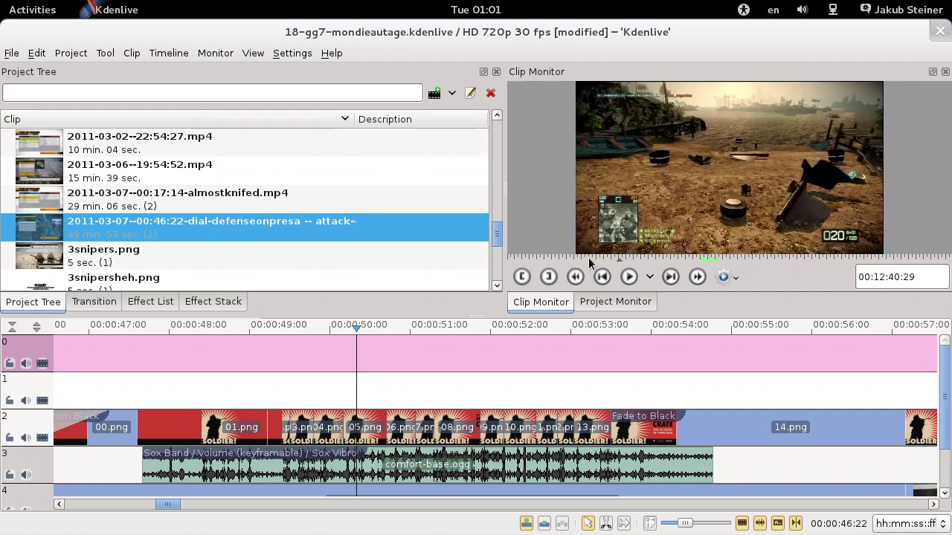
pyautogui.click(613, 258)
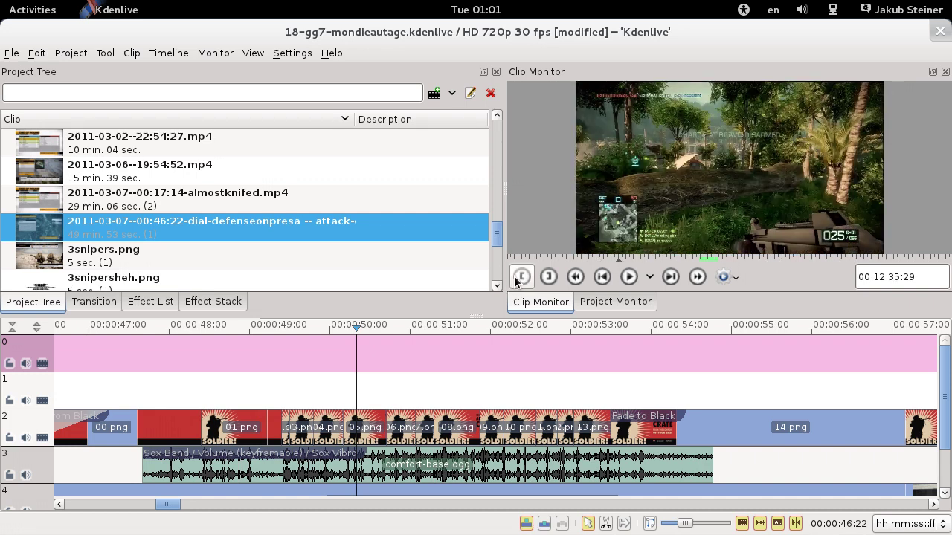
pyautogui.click(521, 276)
pyautogui.click(575, 277)
pyautogui.click(575, 277)
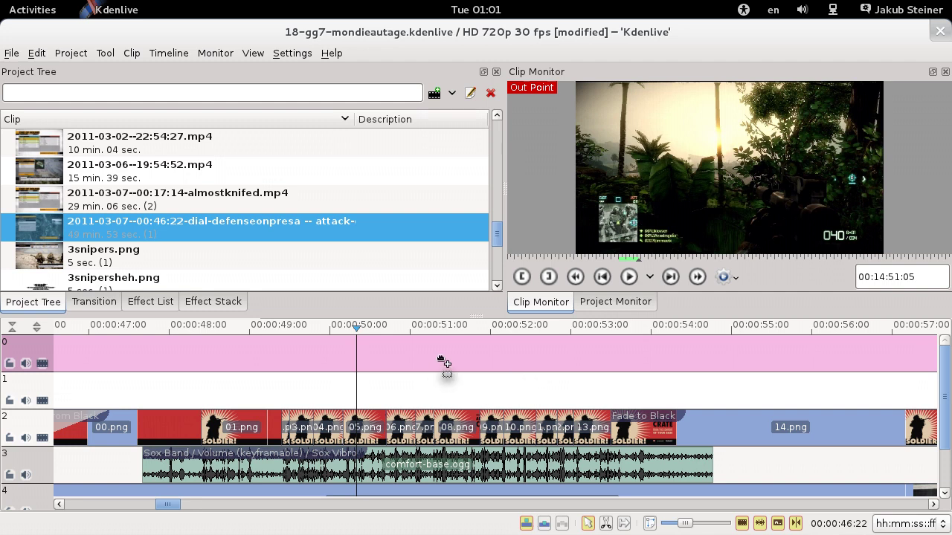
# Play the marked stretch, then inspect 14.png's Fade to Black effect (duration 00:00:00:10).
pyautogui.click(682, 162)
pyautogui.click(655, 196)
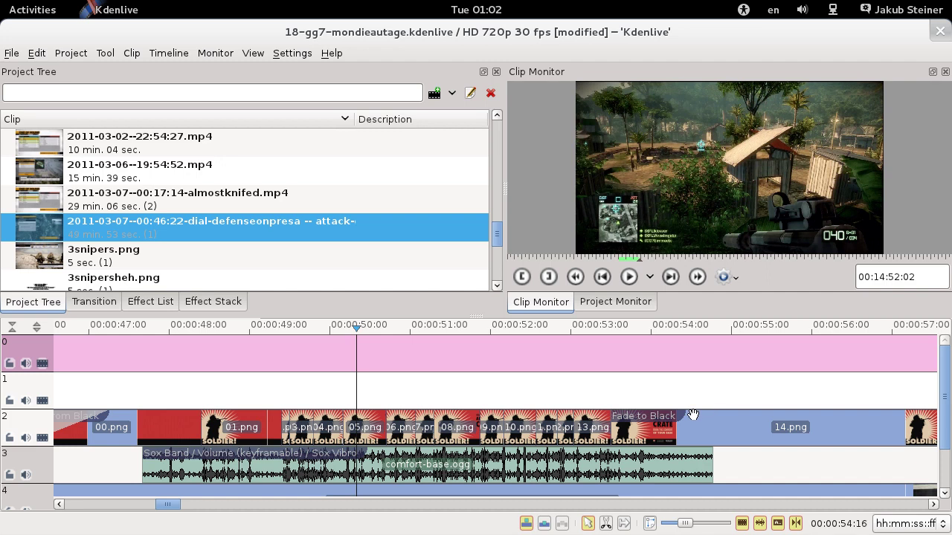
pyautogui.click(758, 436)
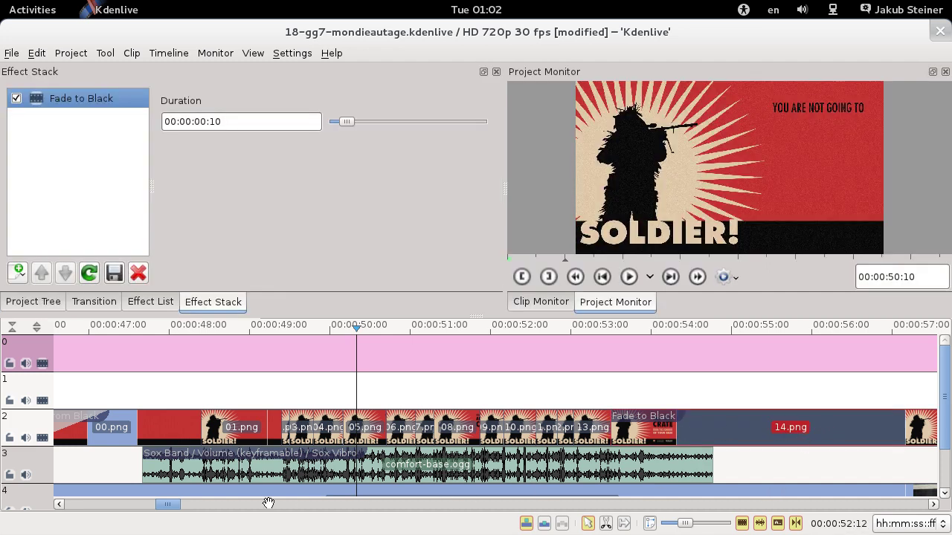
# Trim the end of the first almostknifed.mp4 clip on track 2, then play from about 00:01:00:17.
pyautogui.click(242, 504)
pyautogui.click(334, 420)
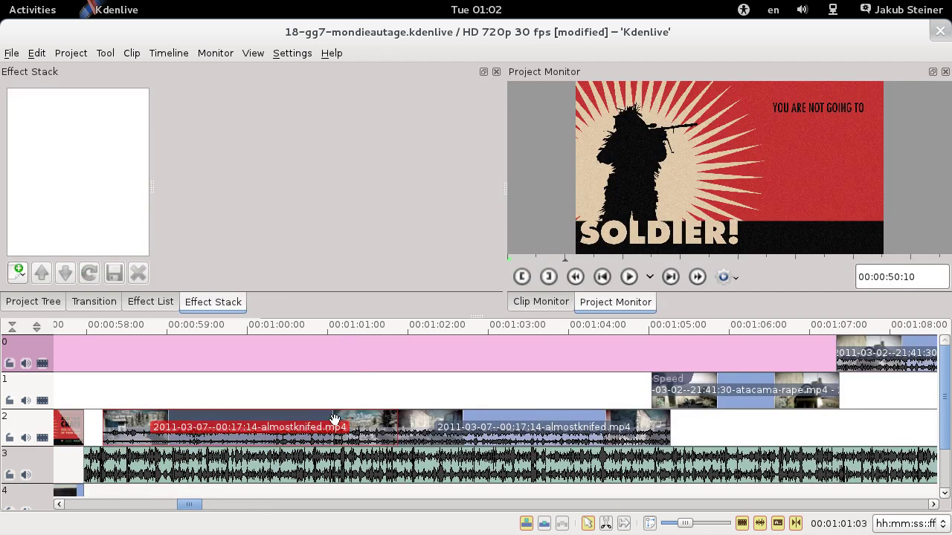
pyautogui.moveTo(395, 428)
pyautogui.mouseDown()
pyautogui.moveTo(331, 426)
pyautogui.moveTo(390, 423)
pyautogui.mouseUp()
pyautogui.click(254, 330)
pyautogui.click(293, 331)
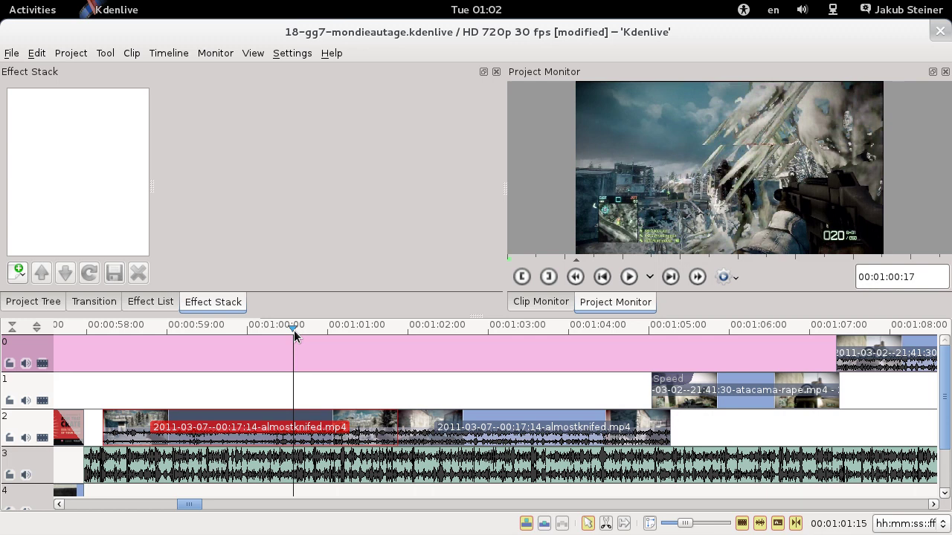
pyautogui.press('space')
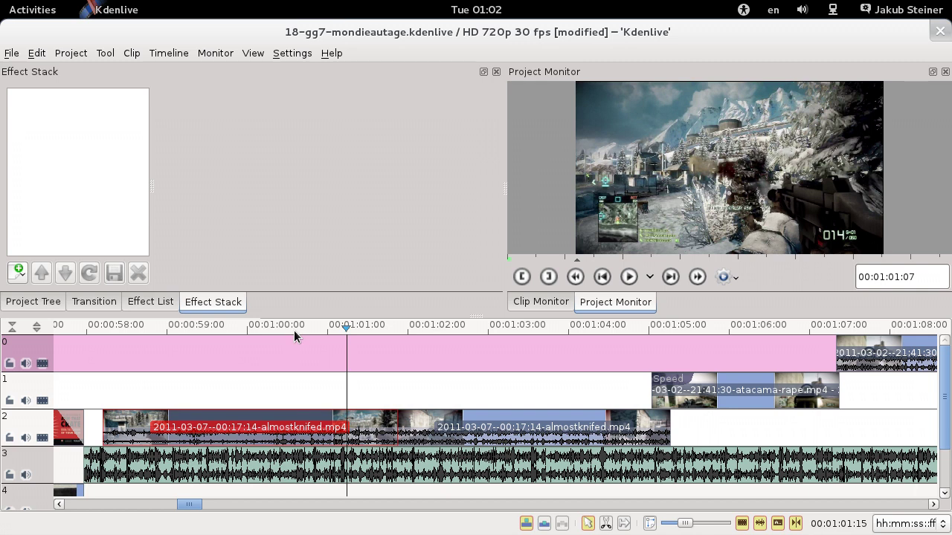
# Move the first almostknifed clip to track 1, preview a Dissolve, then return it to track 2.
pyautogui.click(81, 301)
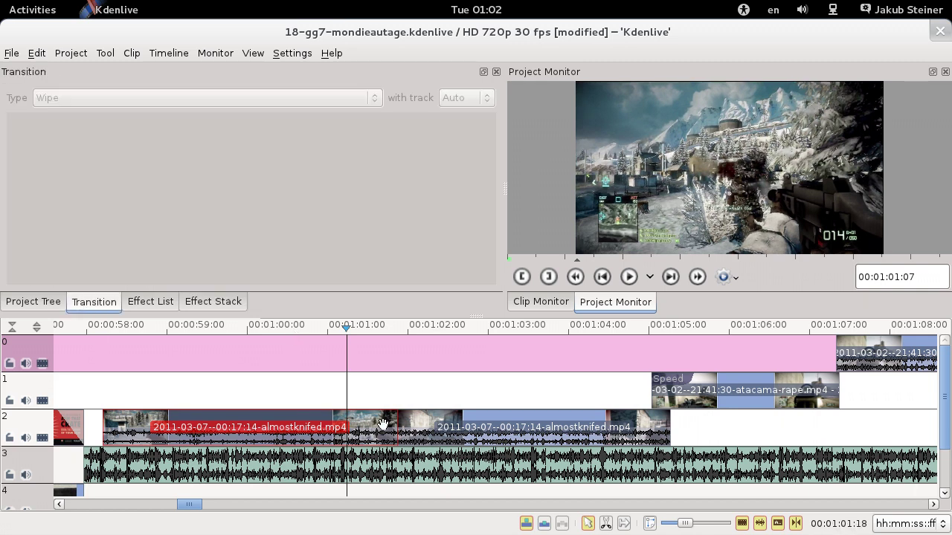
pyautogui.moveTo(273, 425); pyautogui.dragTo(293, 395)
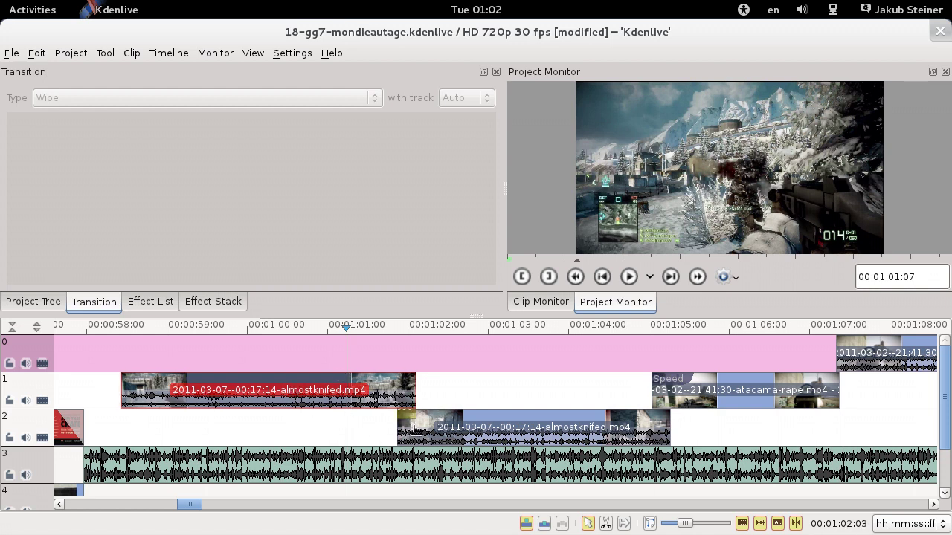
pyautogui.click(409, 407)
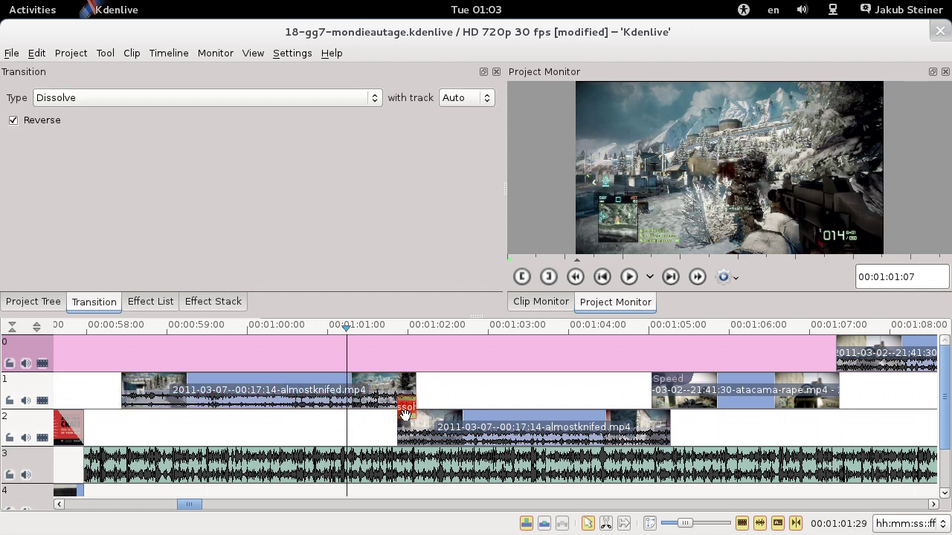
pyautogui.click(400, 326)
pyautogui.click(406, 326)
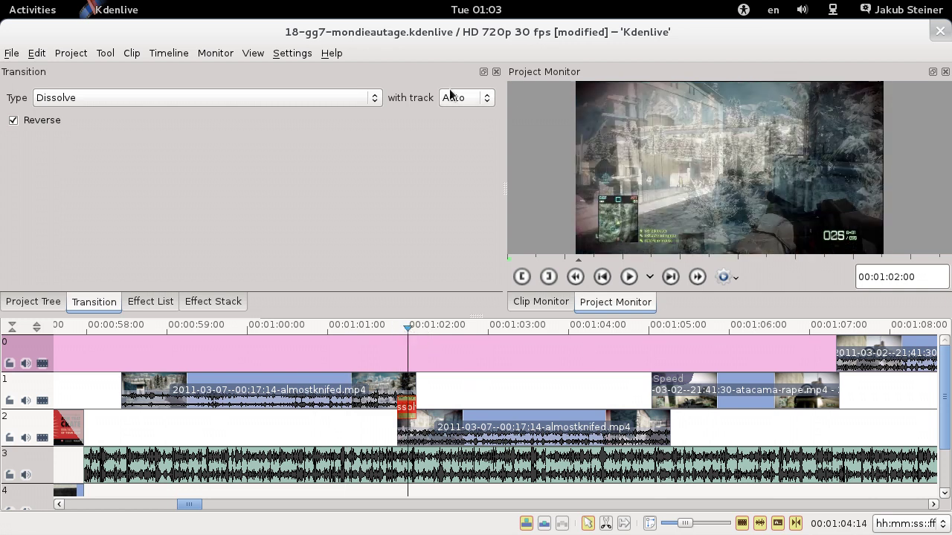
pyautogui.click(282, 97)
pyautogui.click(329, 228)
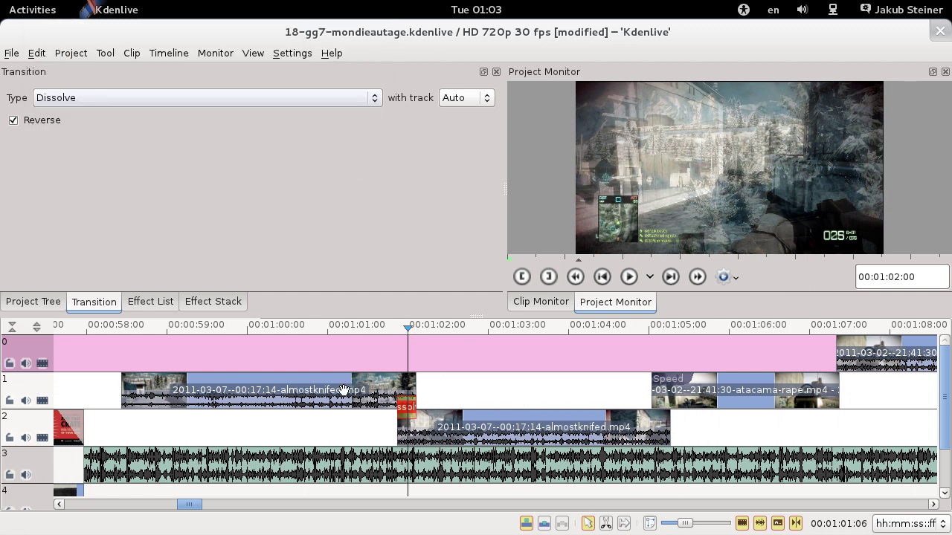
pyautogui.moveTo(344, 389); pyautogui.dragTo(324, 427)
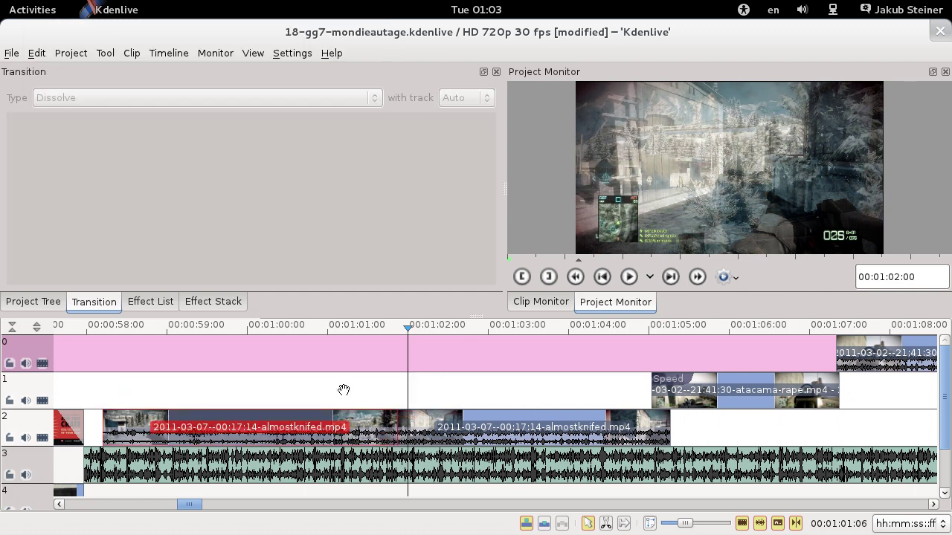
pyautogui.moveTo(188, 505); pyautogui.dragTo(158, 508)
# Select the Composite transition over 3snipersheh.png at 00:00:42:04 and adjust its keyframes (Pos 12, Opacity 44).
pyautogui.click(280, 329)
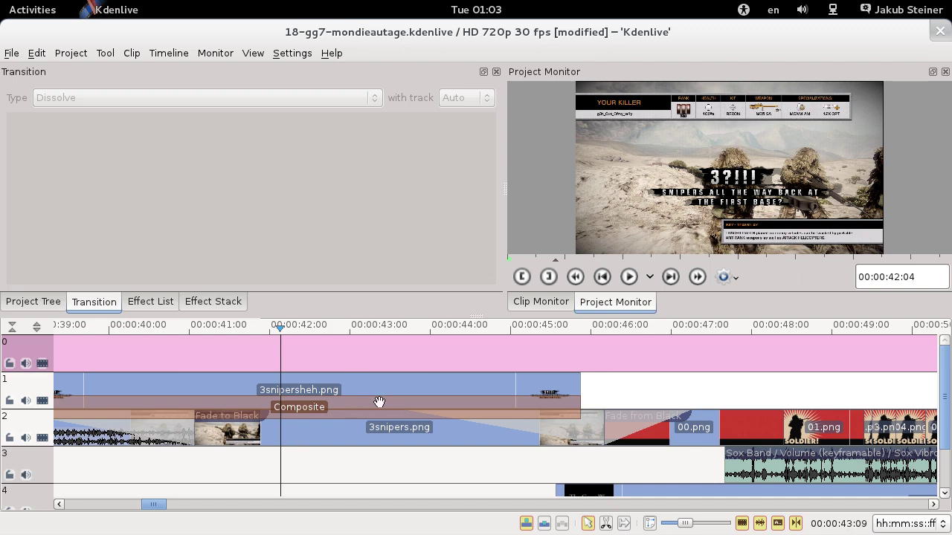
pyautogui.click(305, 407)
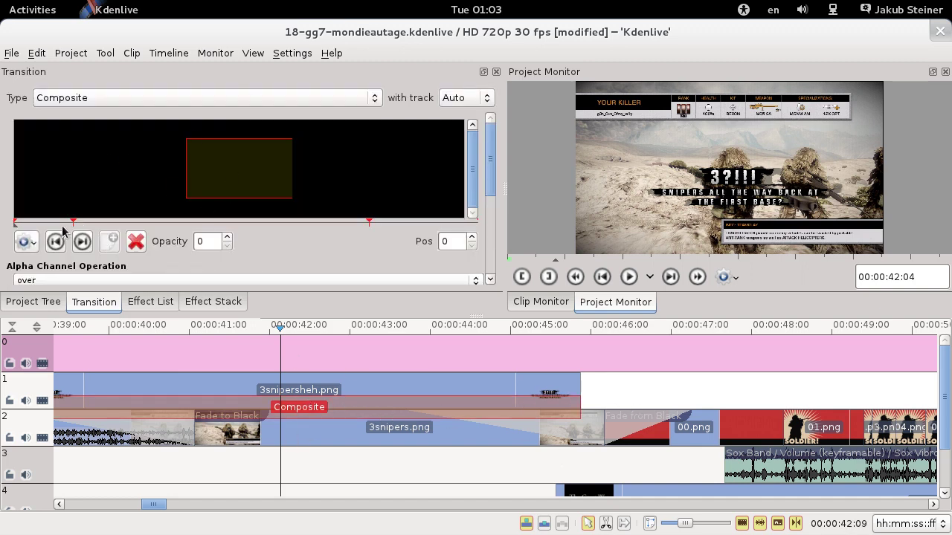
pyautogui.moveTo(51, 231)
pyautogui.mouseDown()
pyautogui.moveTo(79, 246)
pyautogui.moveTo(456, 245)
pyautogui.moveTo(39, 236)
pyautogui.moveTo(48, 238)
pyautogui.mouseUp()
pyautogui.moveTo(487, 191)
pyautogui.mouseDown()
pyautogui.moveTo(491, 264)
pyautogui.moveTo(491, 182)
pyautogui.moveTo(488, 259)
pyautogui.mouseUp()
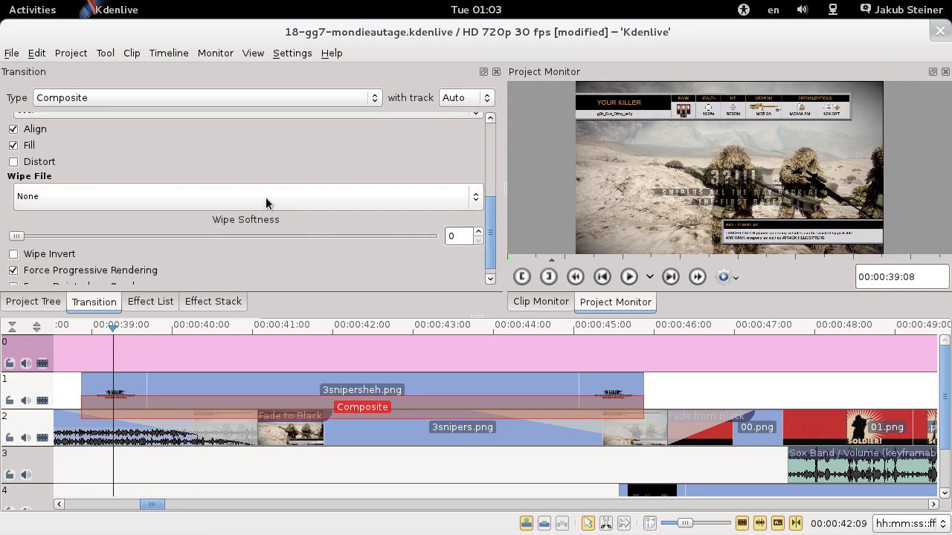
# Browse the Composite transition's Wipe File options and zoom the timeline out.
pyautogui.click(266, 203)
pyautogui.click(522, 34)
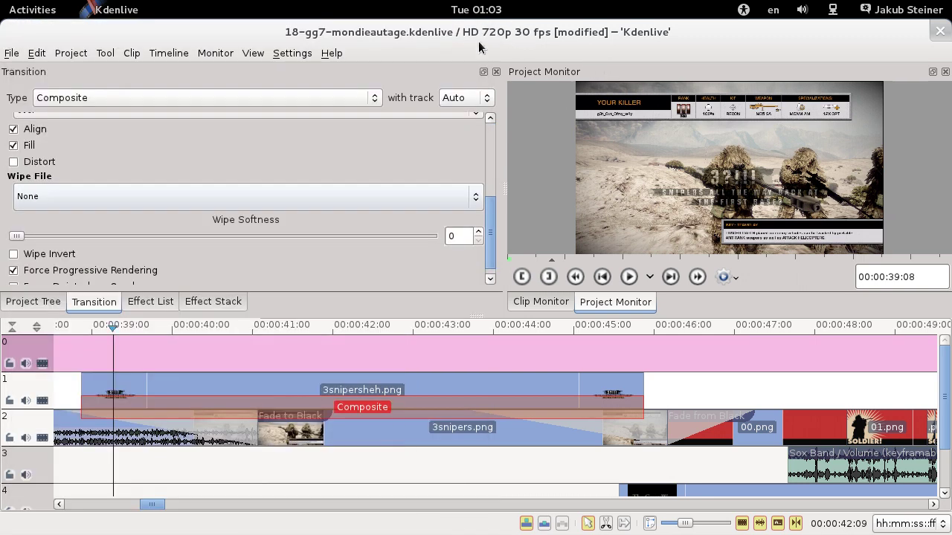
pyautogui.scroll(5, 347, 221)
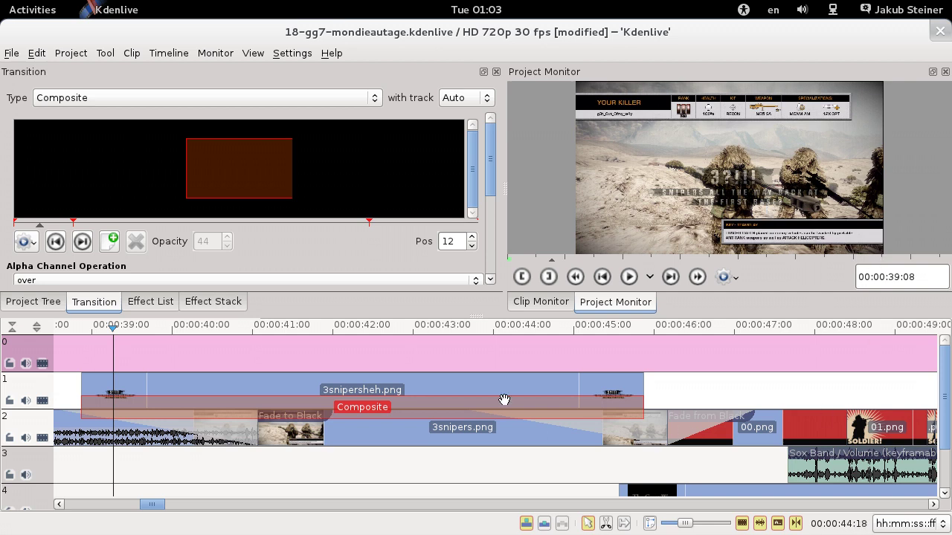
pyautogui.keyDown('ctrl'); pyautogui.scroll(-1, 299, 388); pyautogui.keyUp('ctrl')
pyautogui.keyDown('ctrl'); pyautogui.scroll(-3, 299, 388); pyautogui.keyUp('ctrl')
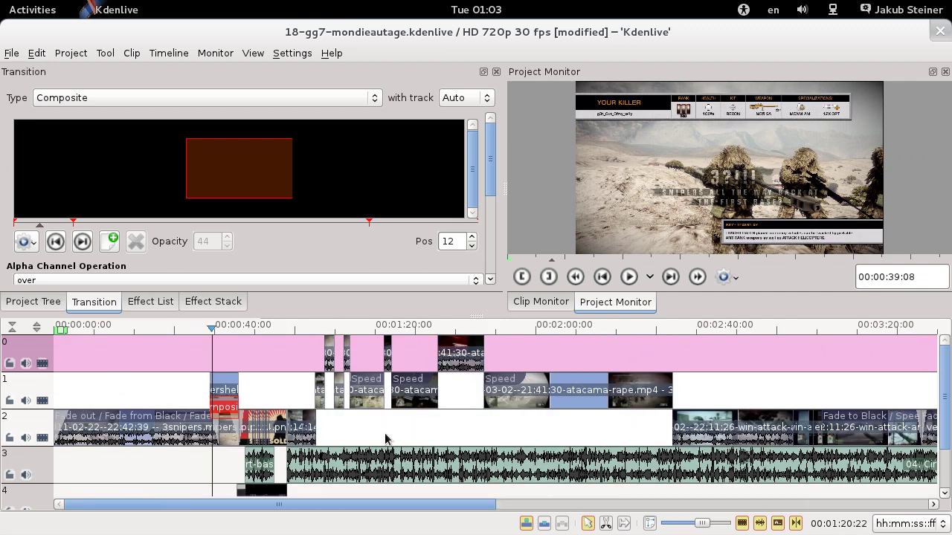
pyautogui.keyDown('ctrl'); pyautogui.scroll(-1, 414, 431); pyautogui.keyUp('ctrl')
pyautogui.keyDown('ctrl'); pyautogui.scroll(-1, 415, 431); pyautogui.keyUp('ctrl')
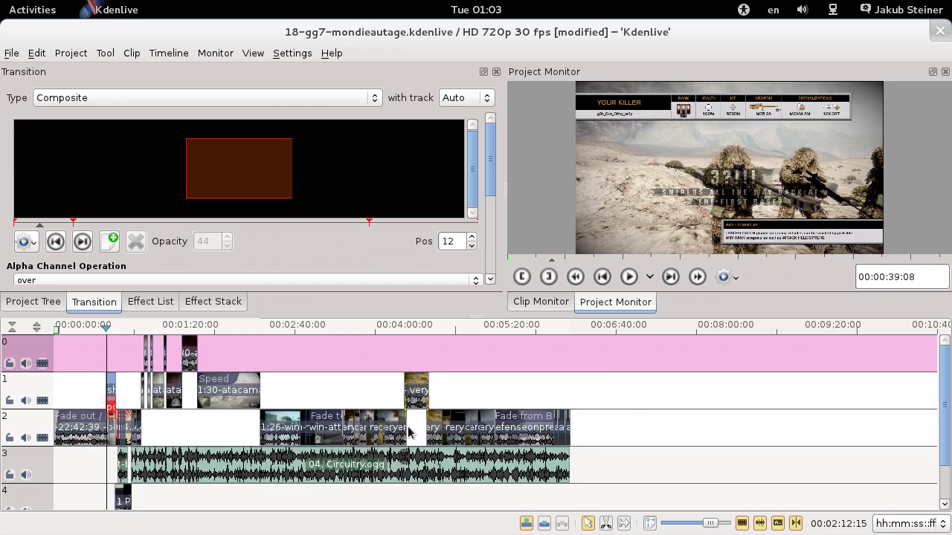
pyautogui.keyDown('ctrl'); pyautogui.scroll(1, 289, 419); pyautogui.keyUp('ctrl')
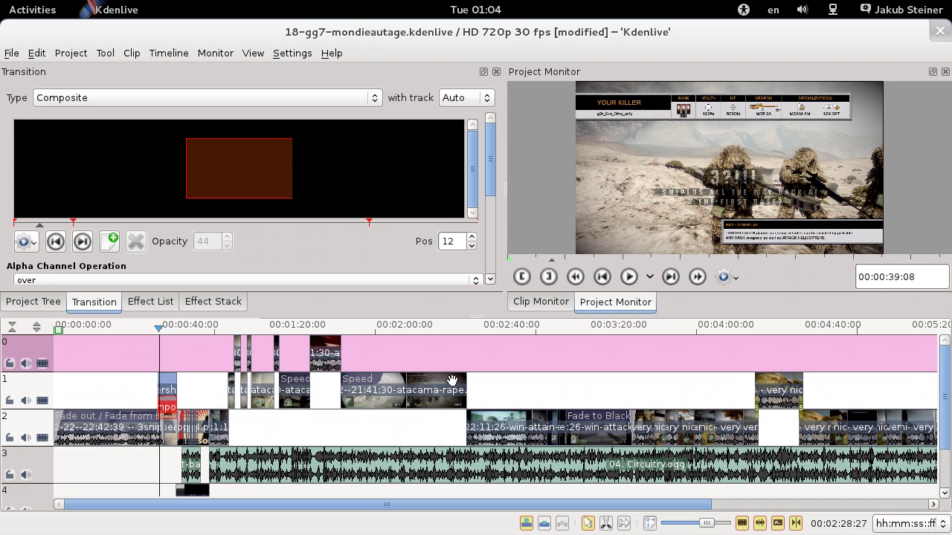
# Launch Audacity via an 'auda' search, dismiss its welcome dialog, and restore it to a smaller window.
pyautogui.press('super')
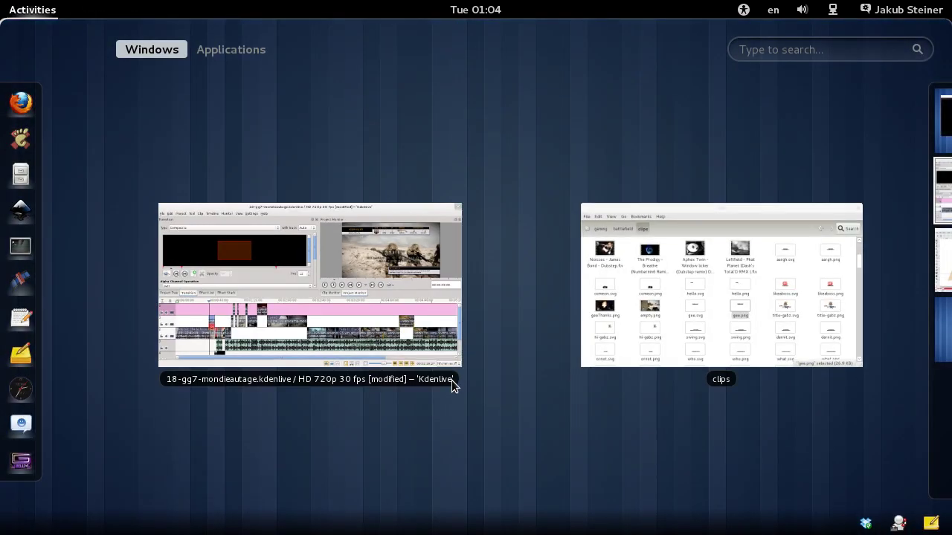
pyautogui.write('auda')
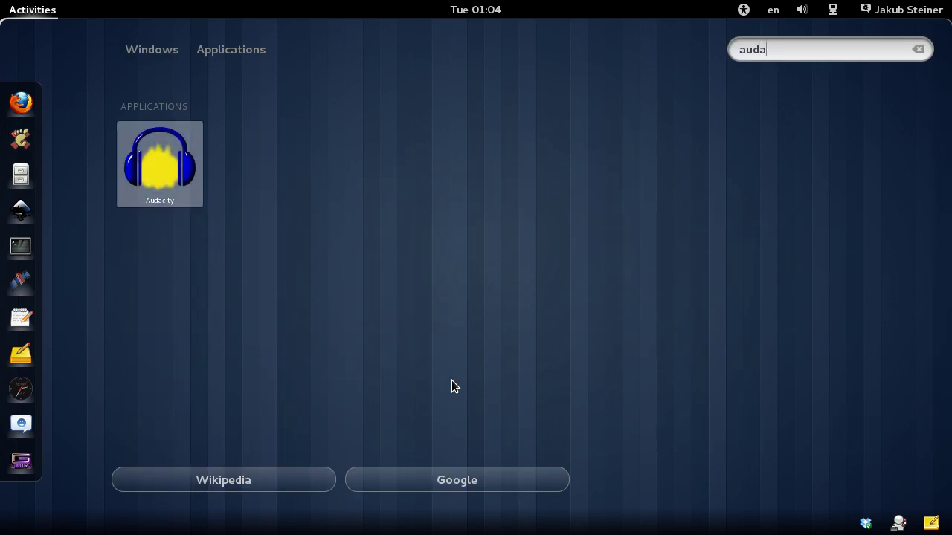
pyautogui.press('Return')
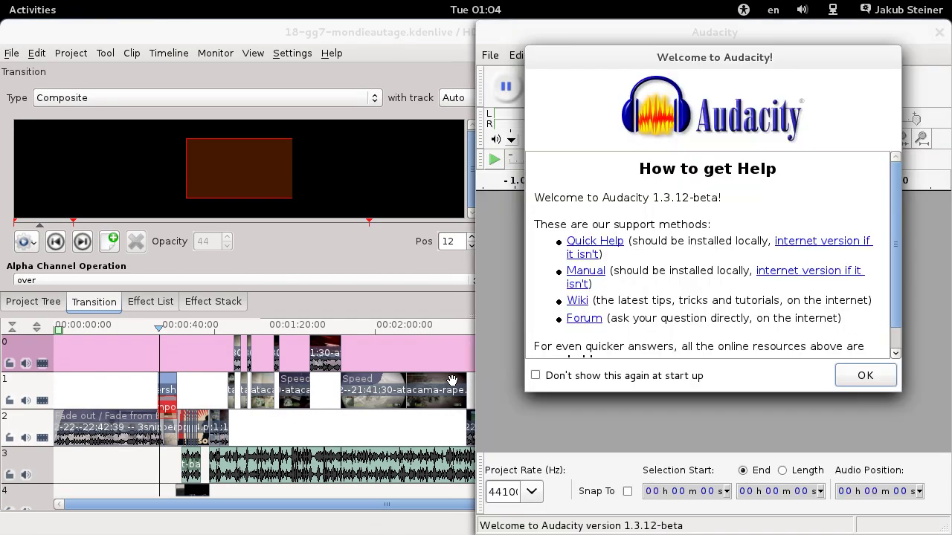
pyautogui.click(862, 368)
pyautogui.moveTo(780, 43); pyautogui.dragTo(516, 6)
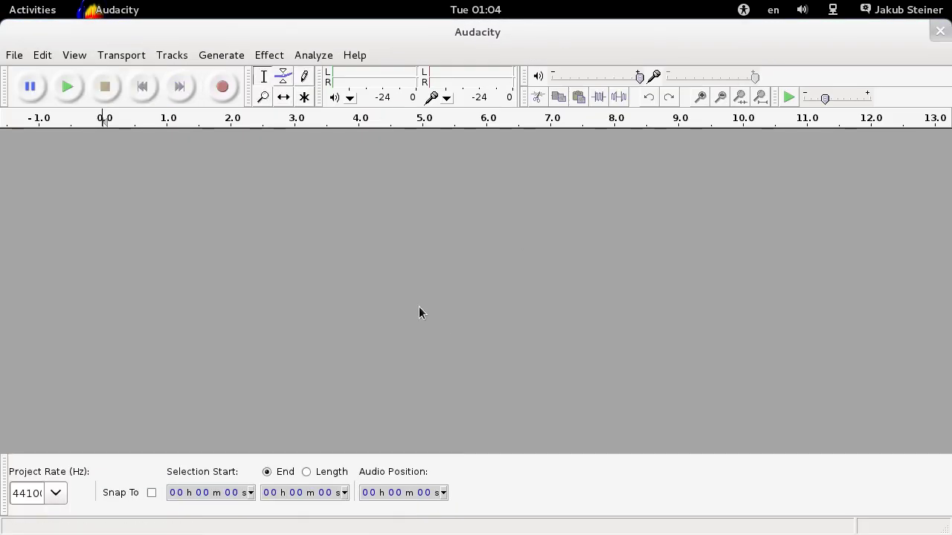
pyautogui.doubleClick(419, 26)
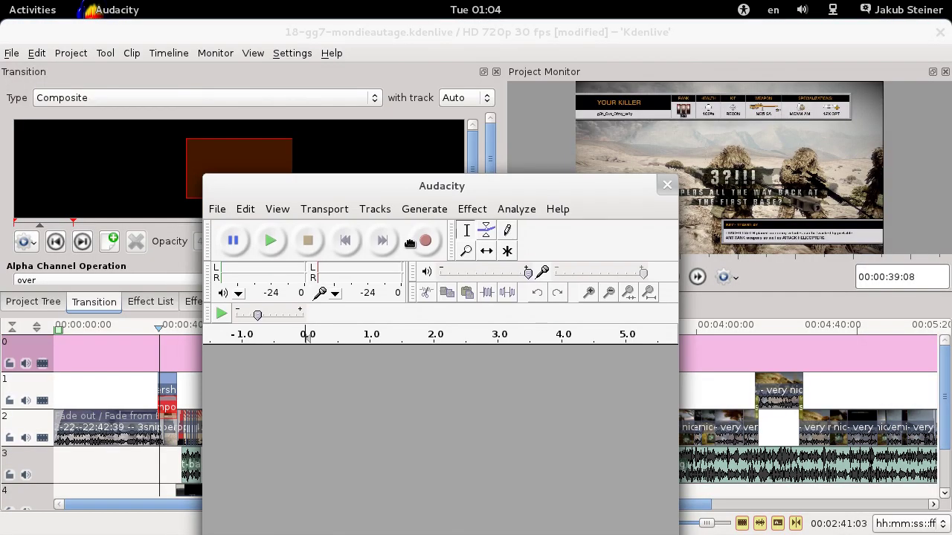
pyautogui.click(269, 36)
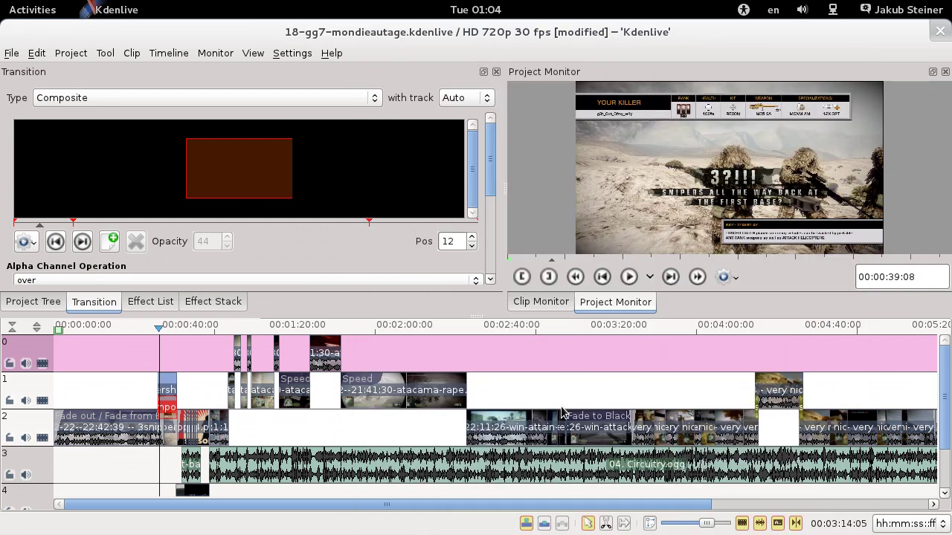
# Add the Speed effect to the track-2 clip at 00:02:47:23, then delete it from the Effect Stack.
pyautogui.click(496, 418)
pyautogui.click(502, 325)
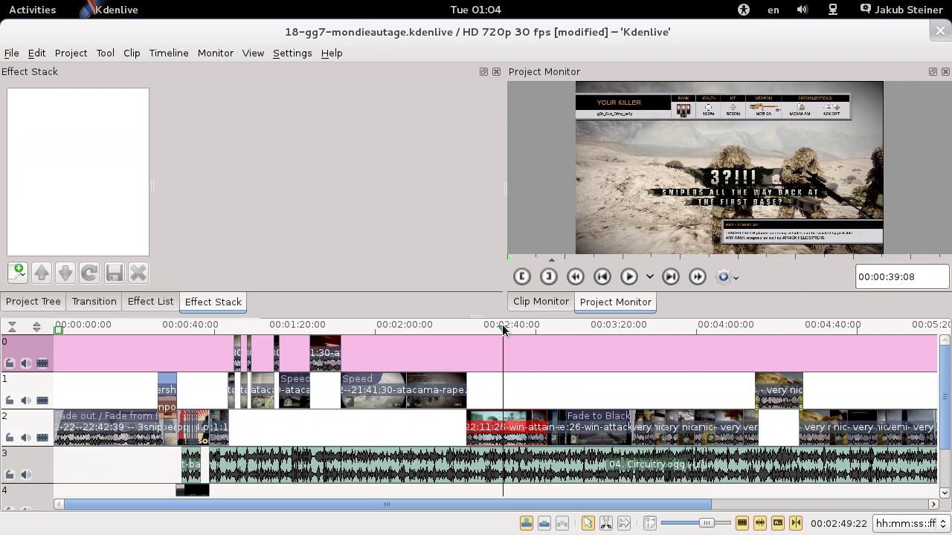
pyautogui.rightClick(527, 425)
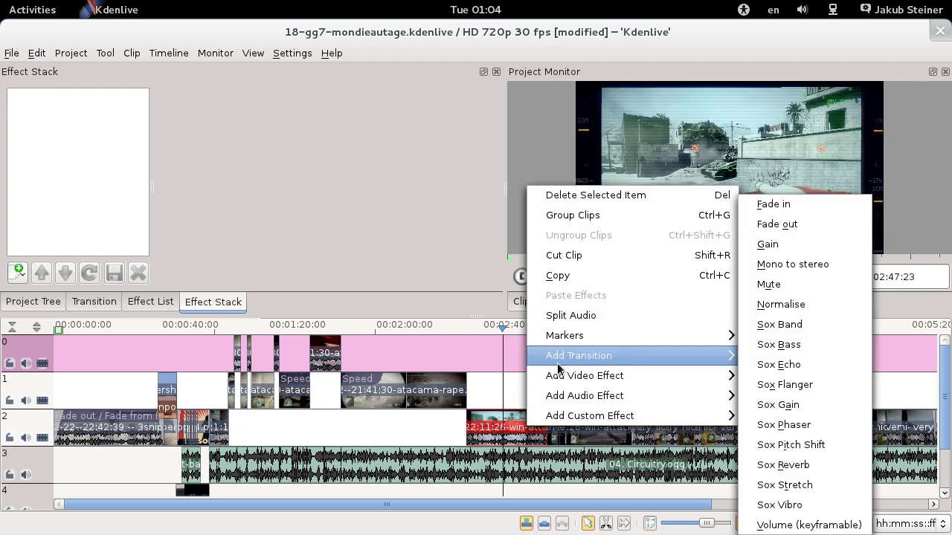
pyautogui.moveTo(562, 378)
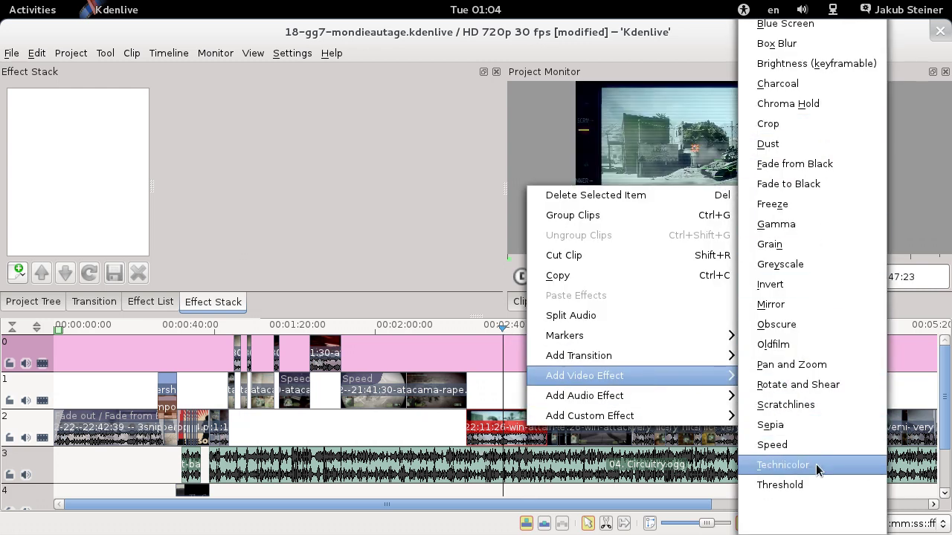
pyautogui.click(773, 444)
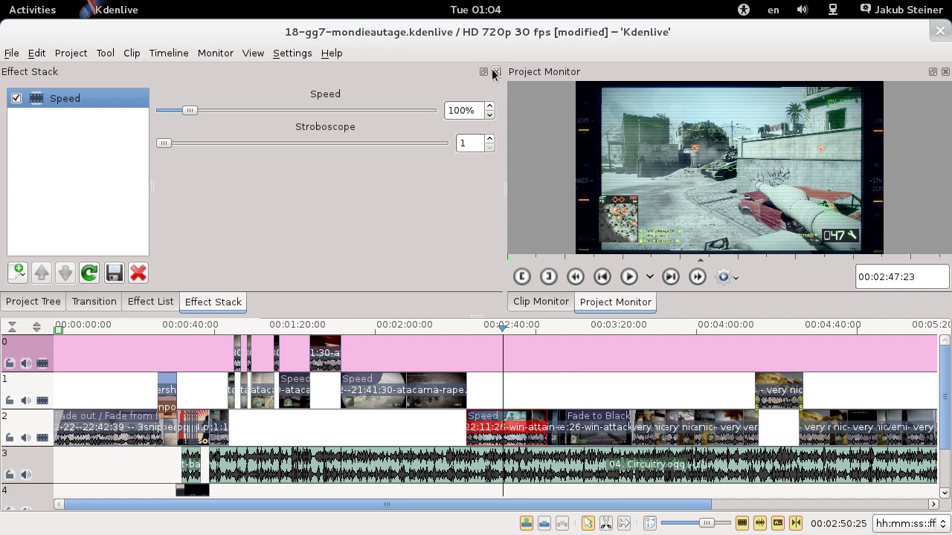
pyautogui.click(136, 275)
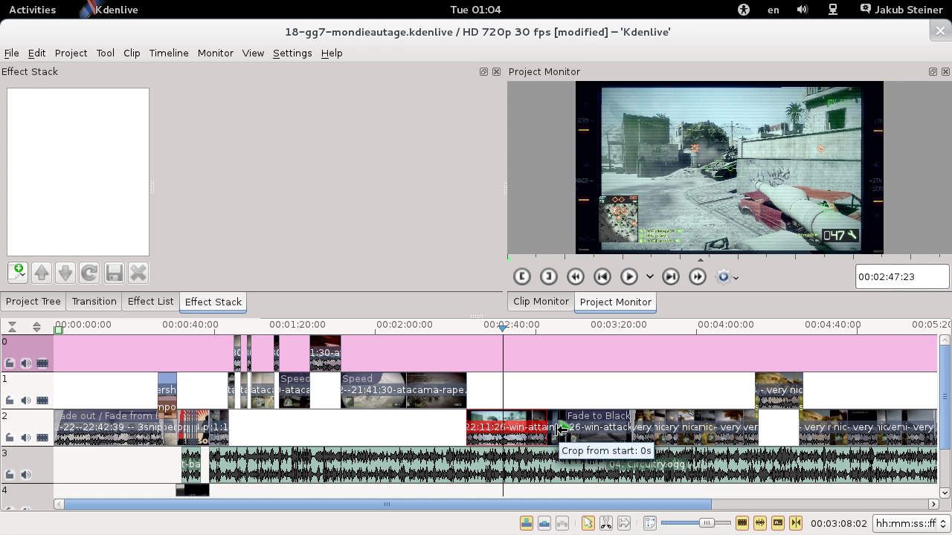
# Switch to Audacity, shorten its window and reposition it over the right side of Kdenlive.
pyautogui.press('super')
pyautogui.click(710, 188)
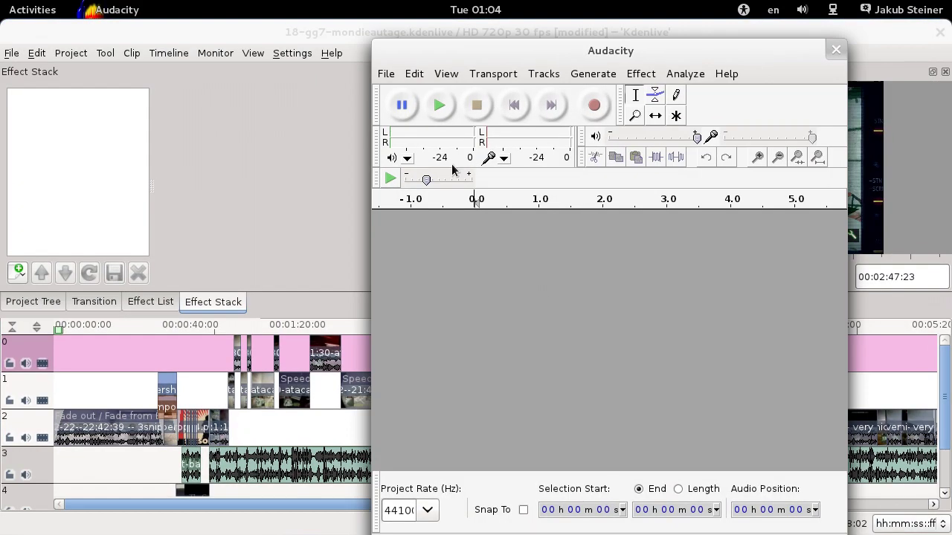
pyautogui.moveTo(580, 43); pyautogui.dragTo(527, 26)
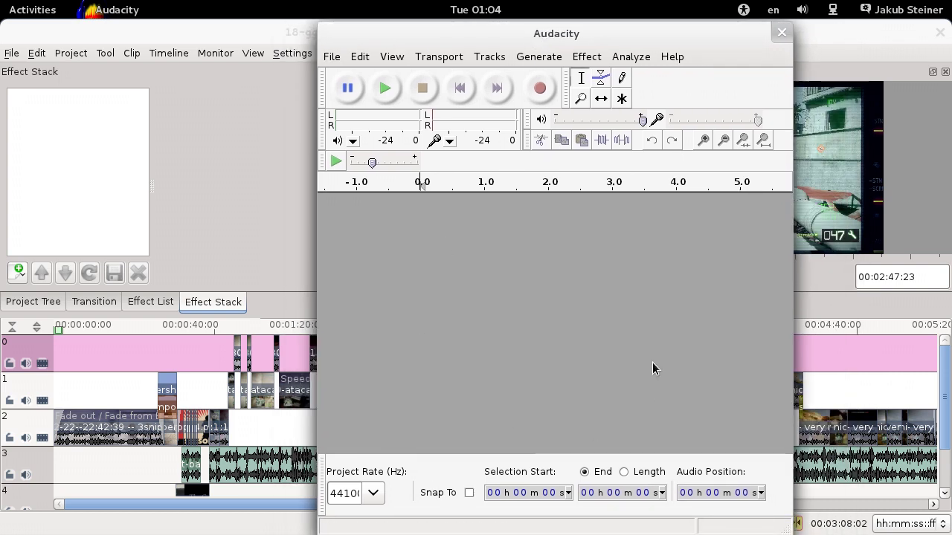
pyautogui.moveTo(786, 525); pyautogui.dragTo(780, 463)
pyautogui.moveTo(647, 33); pyautogui.dragTo(708, 81)
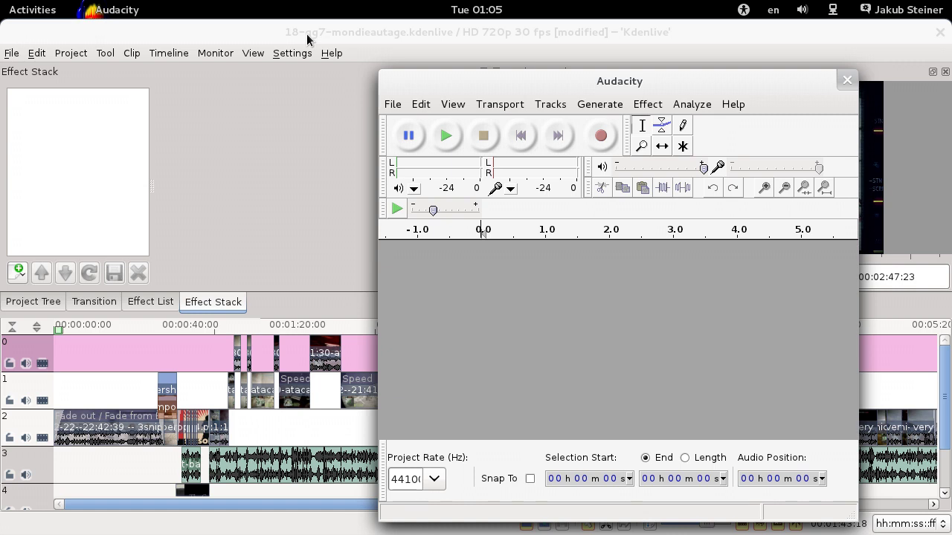
# Bring Kdenlive forward briefly, then return Audacity to the front via the window overview.
pyautogui.click(382, 27)
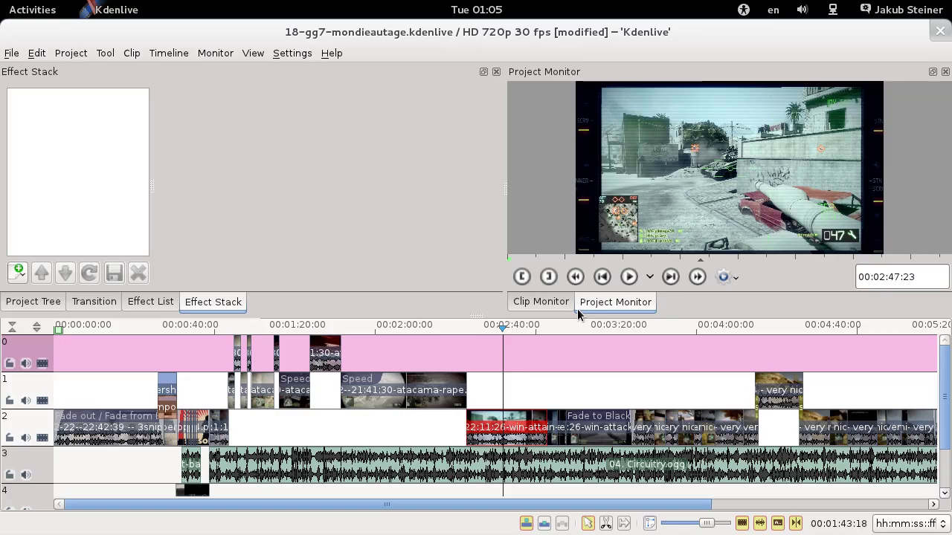
pyautogui.press('super')
pyautogui.click(689, 105)
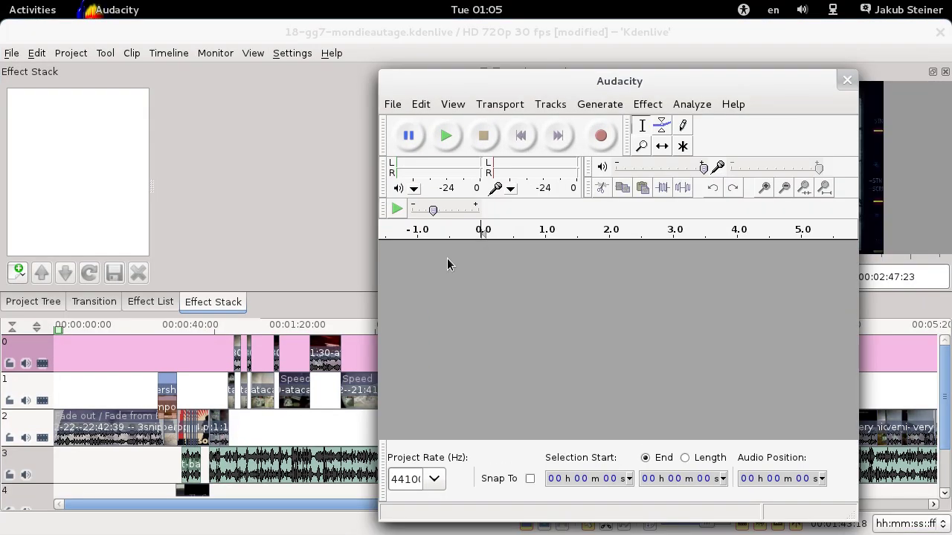